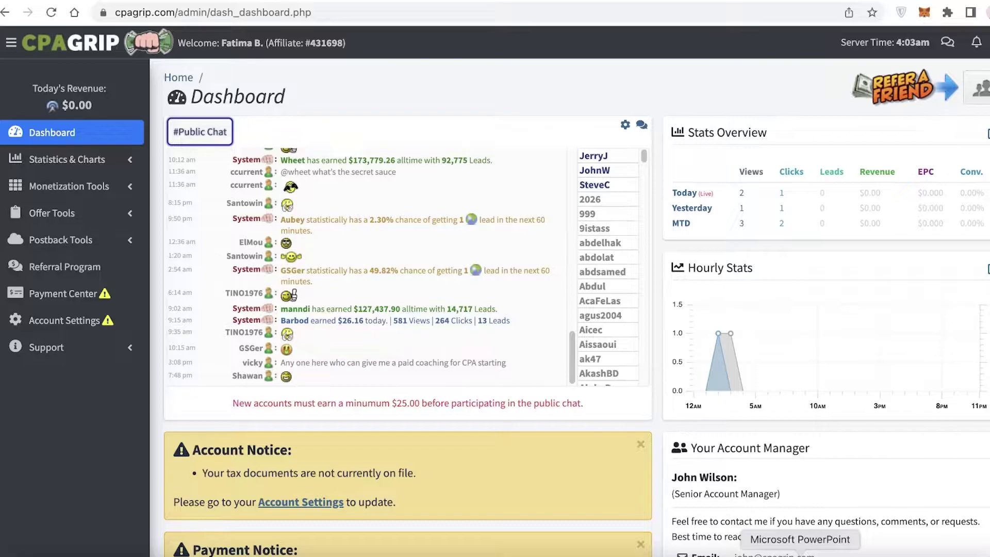
Look over the CPAGrip dashboard stats and notices, briefly peeking at the locker tools.
scroll(660, 457, "down", 2)
scroll(568, 506, "up", 2)
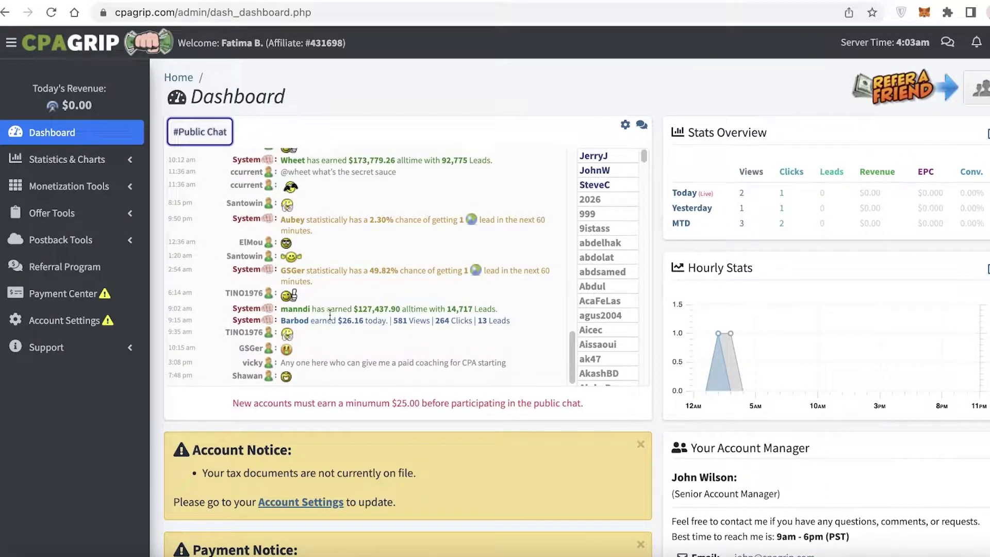
left_click(125, 191)
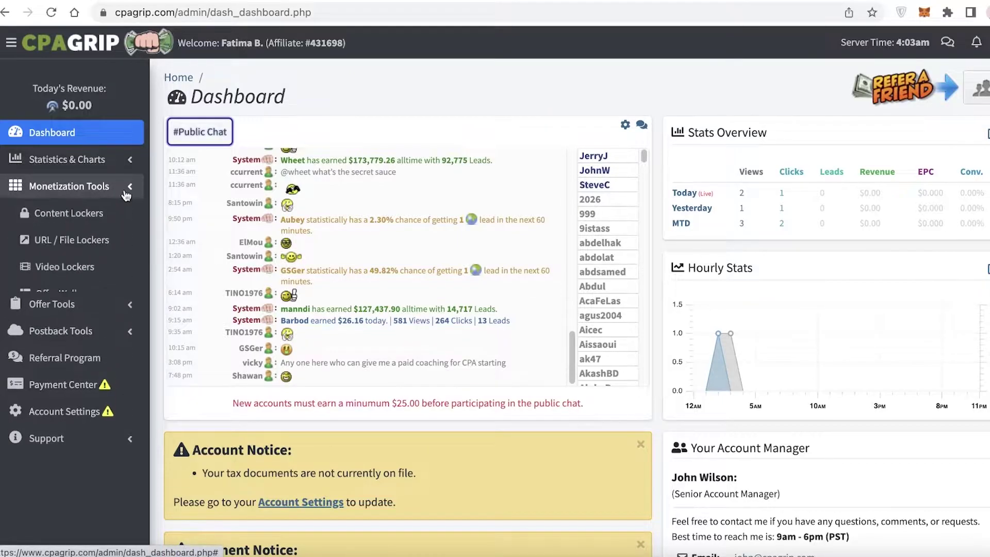
left_click(125, 191)
scroll(391, 302, "down", 5)
scroll(447, 304, "down", 7)
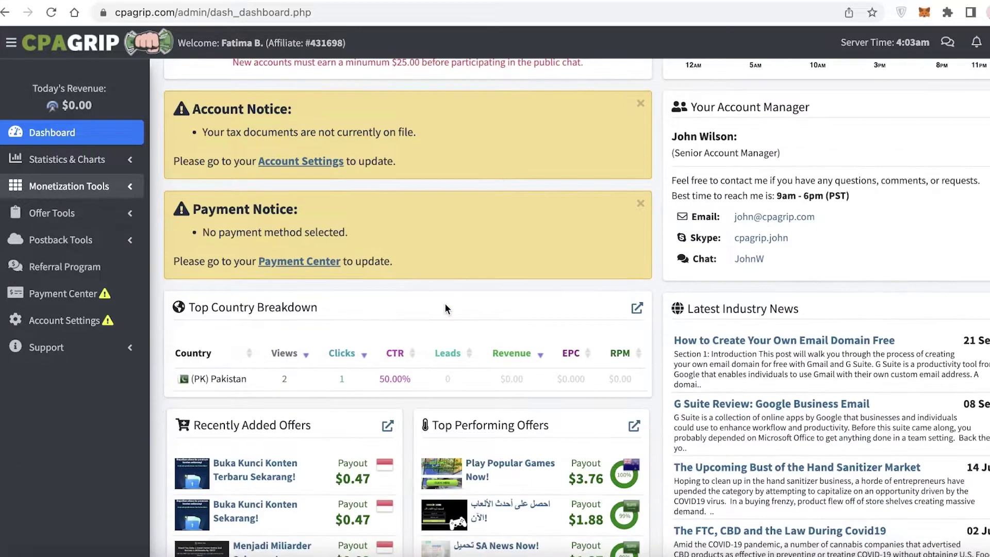
scroll(452, 320, "down", 3)
scroll(455, 326, "up", 10)
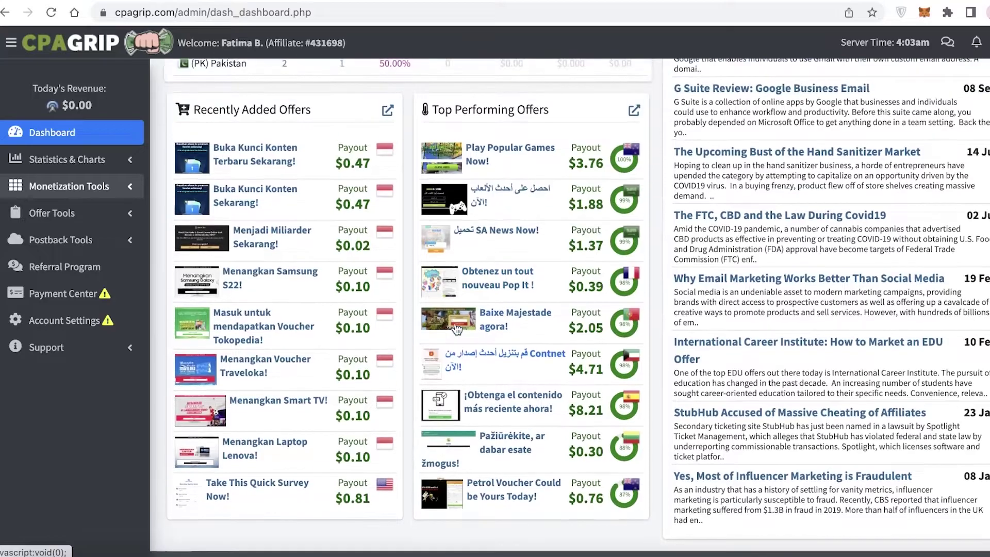
scroll(459, 333, "up", 4)
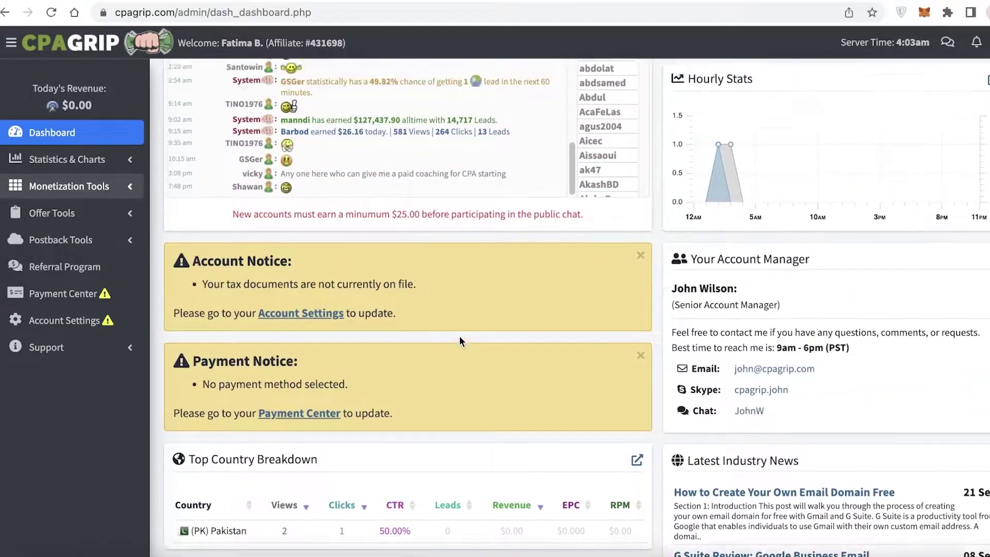
scroll(305, 309, "down", 5)
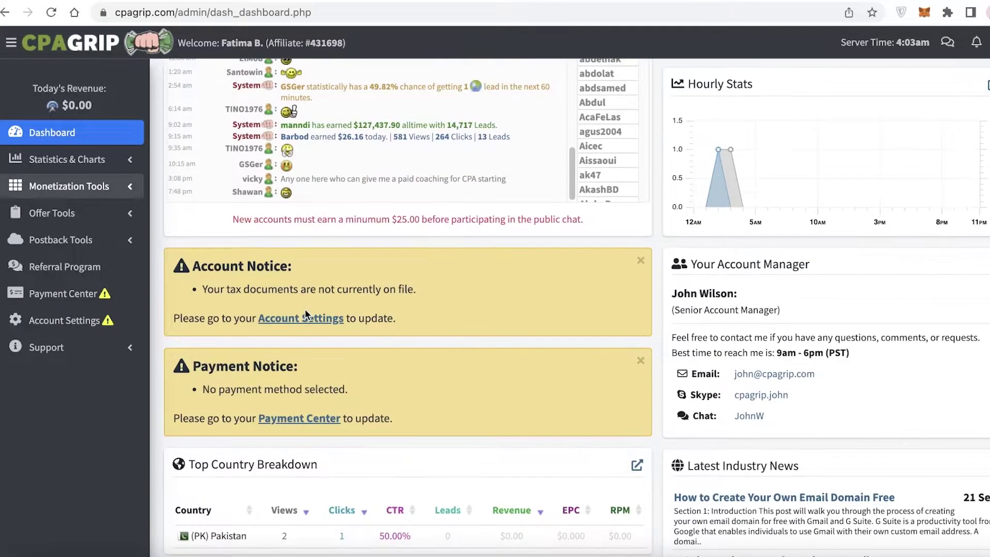
scroll(310, 314, "up", 3)
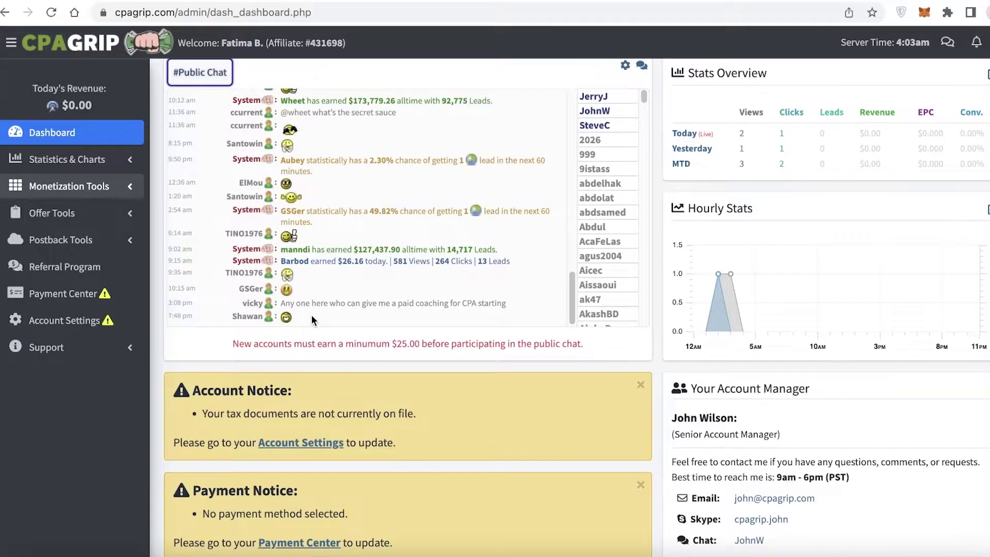
scroll(312, 315, "up", 6)
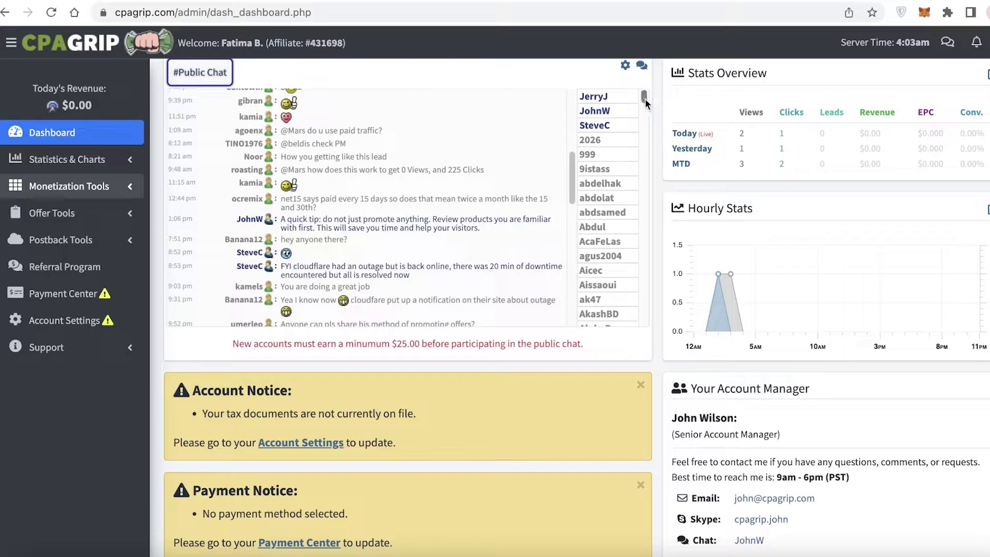
scroll(641, 110, "up", 2)
scroll(780, 268, "down", 4)
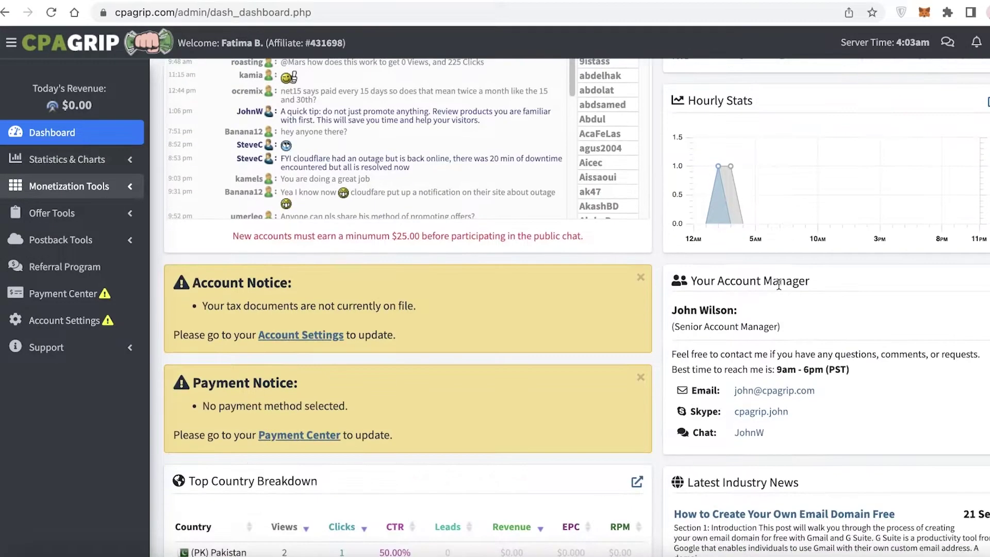
Expand Postback and Offer Tools in the sidebar and go to My Offers.
left_click(60, 240)
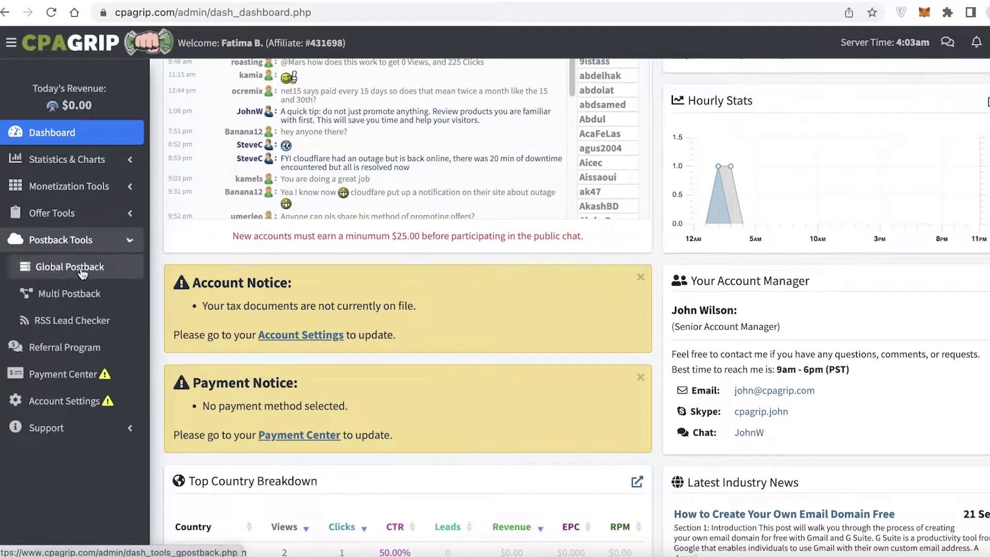
left_click(57, 213)
left_click(67, 241)
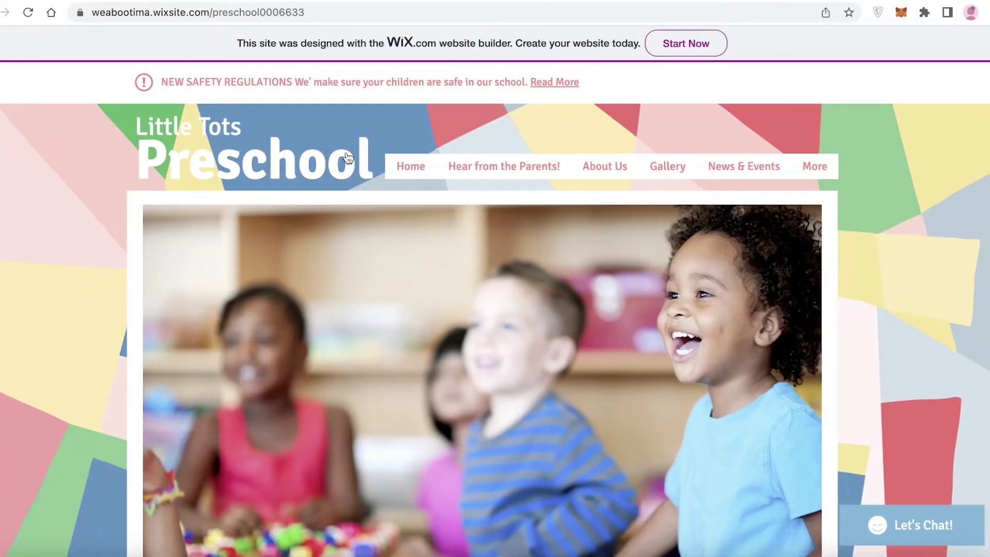
Browse the Little Tots Preschool site, then start a new site from the Wix My Sites list.
scroll(612, 223, "down", 6)
scroll(980, 227, "up", 7)
scroll(924, 165, "down", 3)
left_click(659, 1)
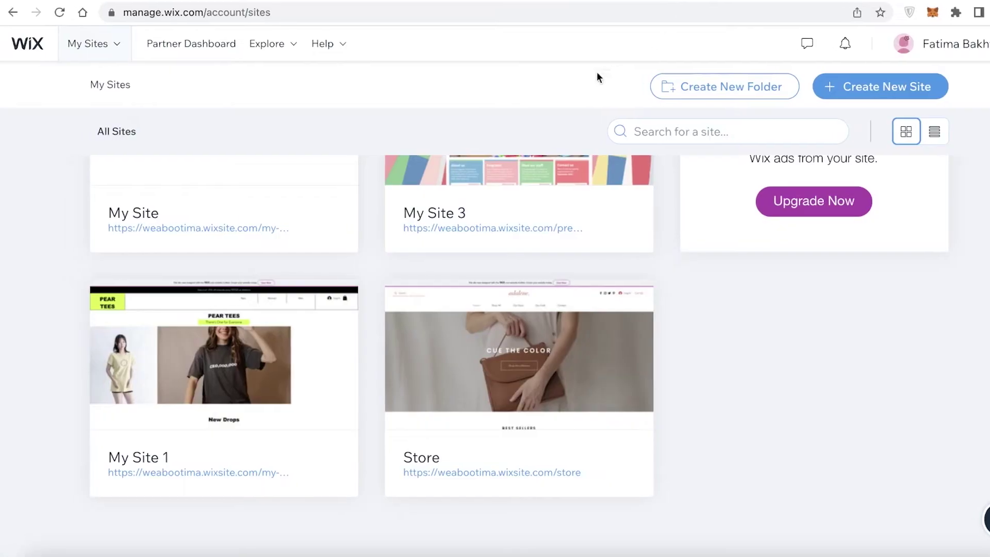
scroll(568, 93, "up", 6)
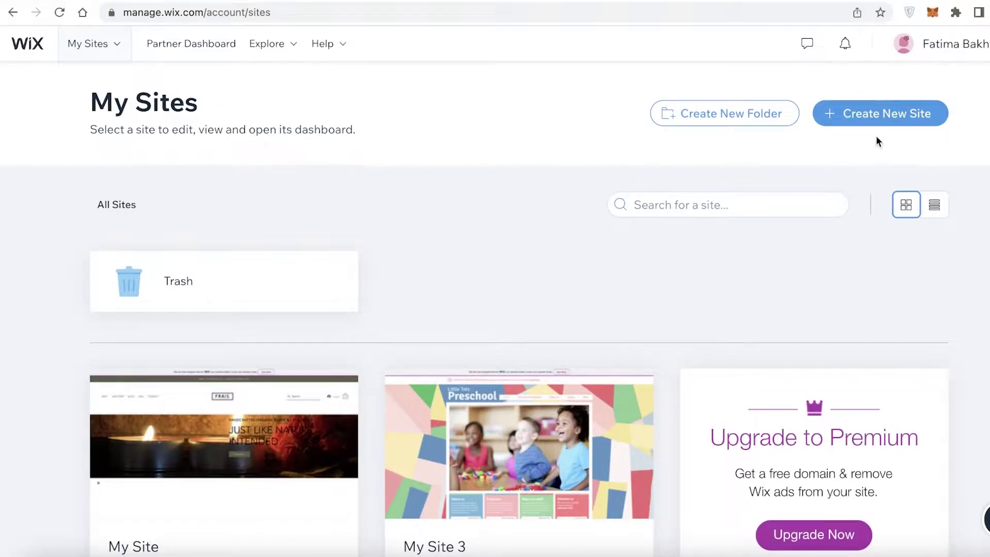
left_click(906, 117)
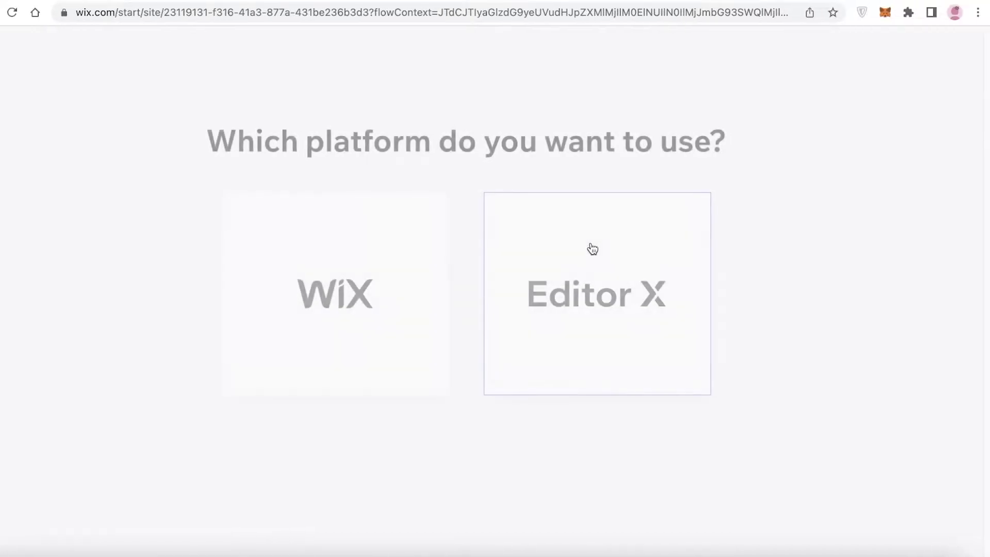
Pick the standard Wix platform, skip the website-type question and choose to edit a template.
left_click(349, 285)
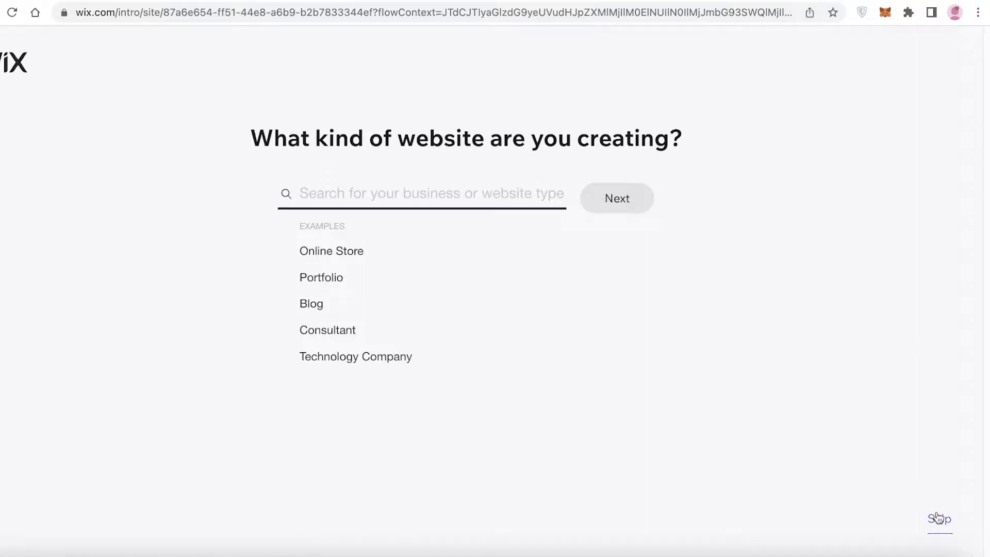
left_click(938, 517)
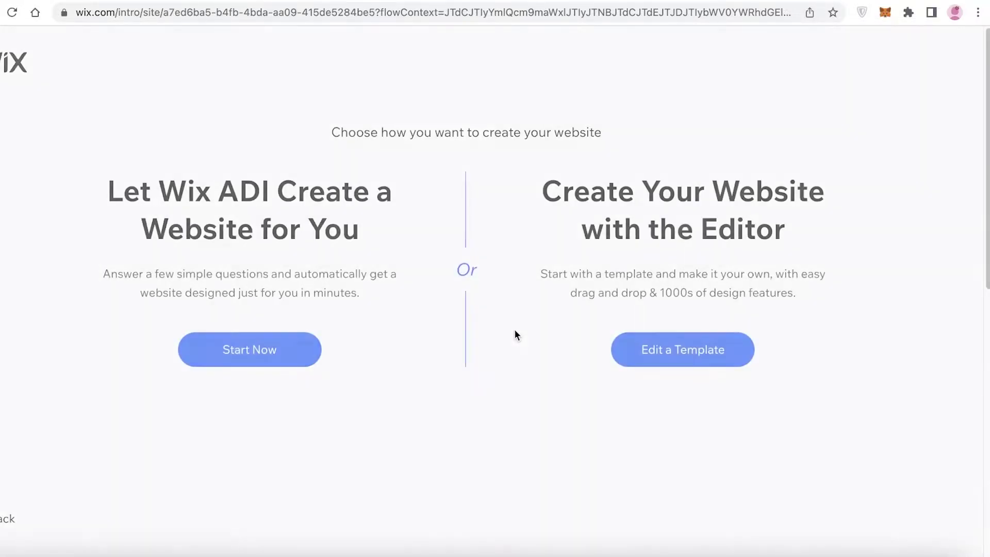
left_click(651, 359)
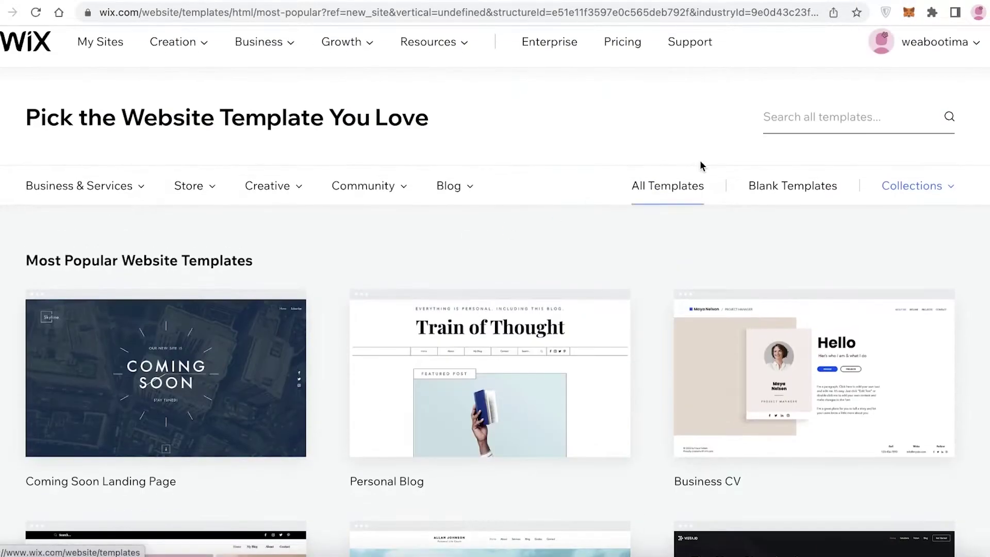
Search templates for 'landing page' and open the Real Estate Landing Page template for editing.
left_click(822, 117)
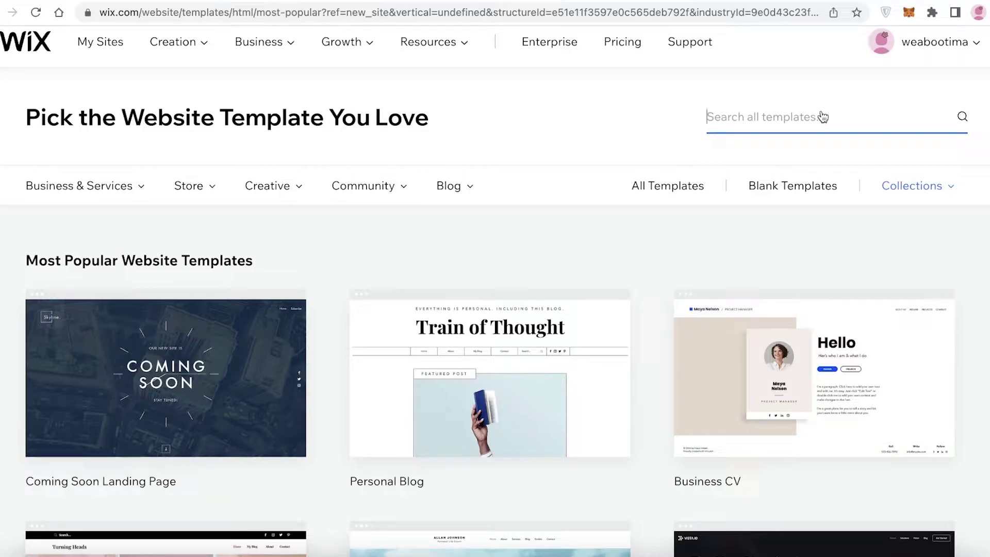
type("landing page")
key("Return")
scroll(624, 155, "down", 2)
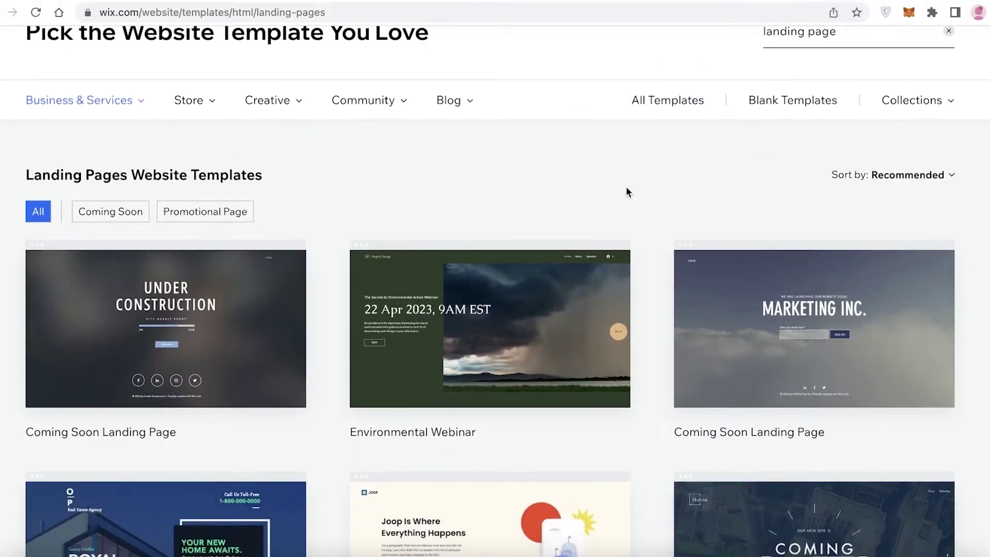
scroll(330, 230, "down", 6)
scroll(330, 230, "down", 9)
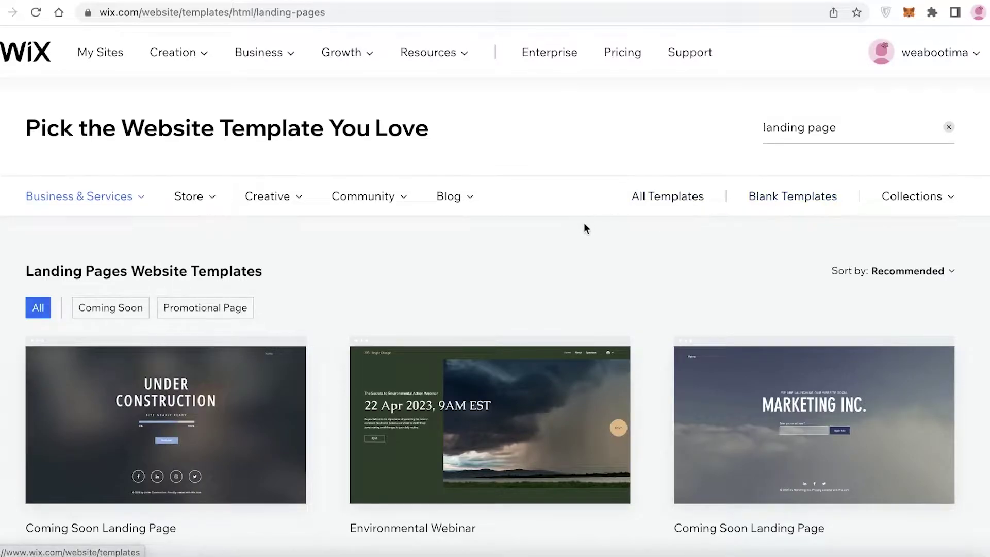
scroll(578, 227, "down", 1)
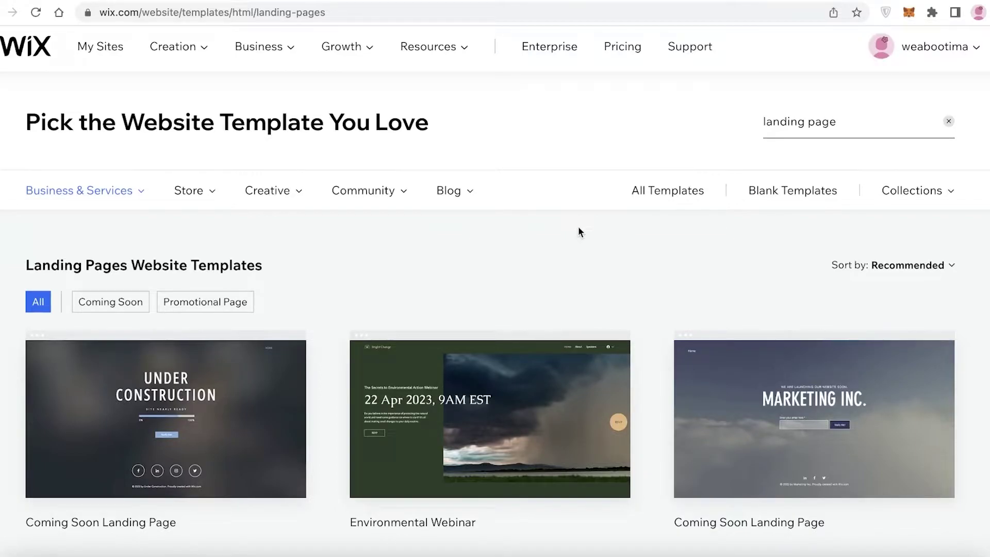
scroll(577, 229, "down", 5)
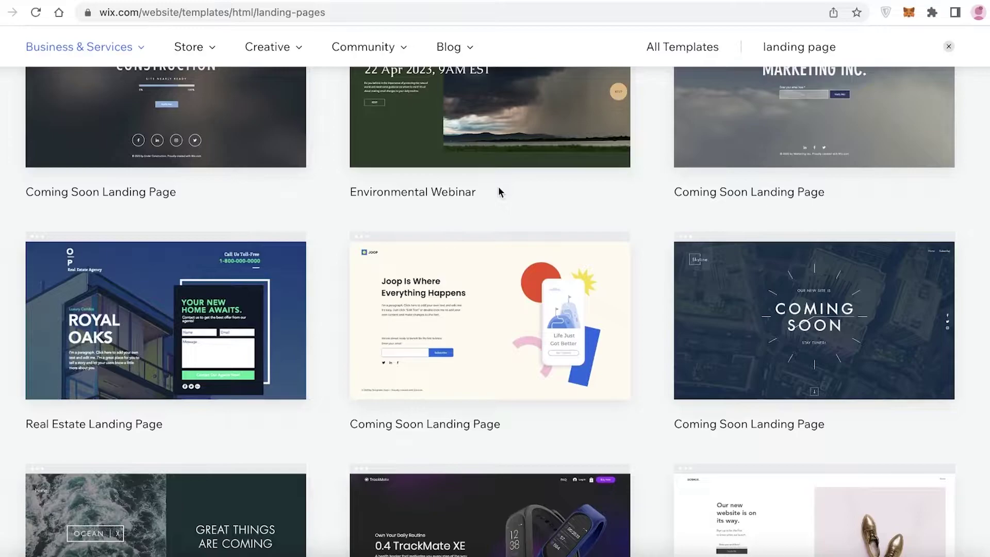
scroll(453, 211, "down", 1)
mouse_move(283, 300)
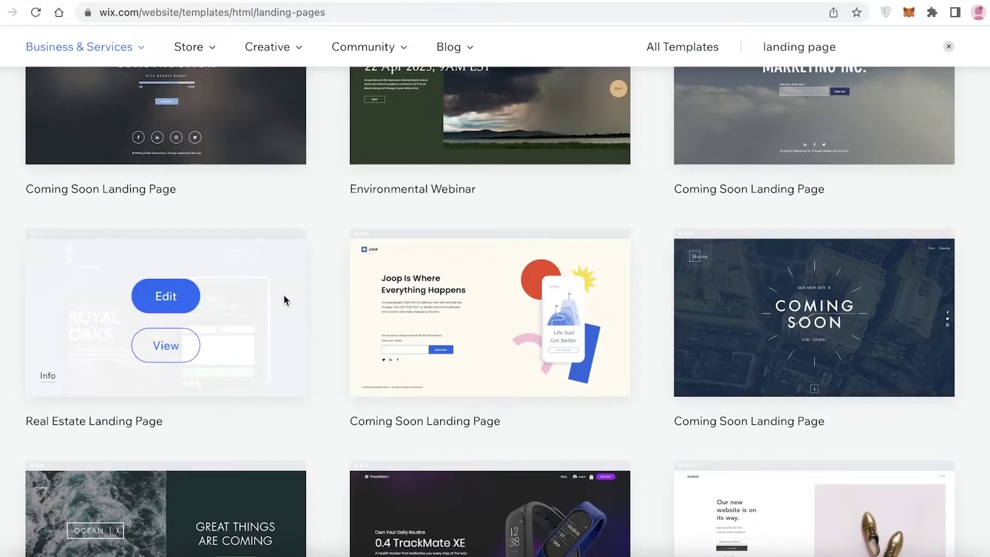
left_click(171, 298)
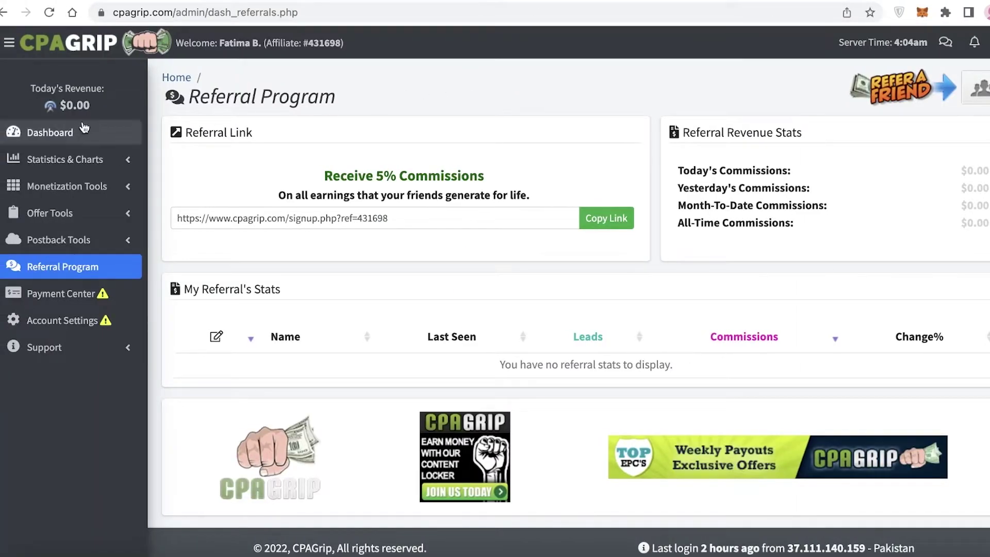
Leave the Referral Program page for the CPAGrip Dashboard.
left_click(69, 134)
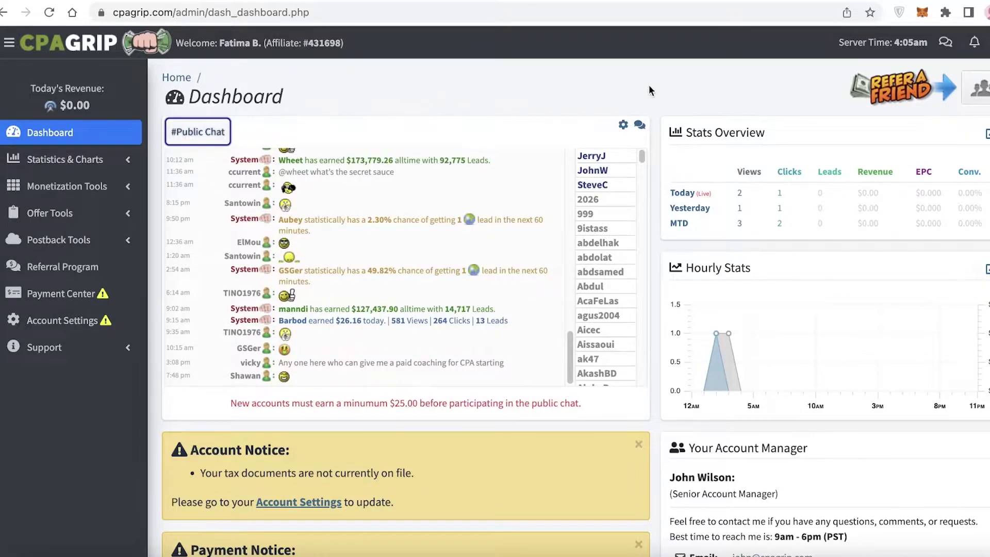
Scroll the dashboard, then reveal Content Lockers, URL / File Lockers, Video Lockers and Offer Walls.
scroll(708, 86, "down", 1)
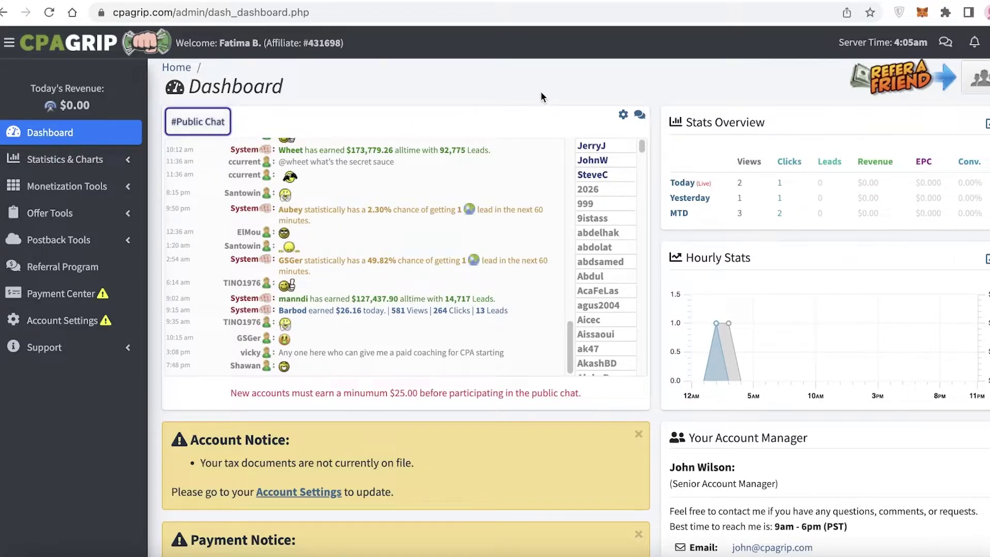
scroll(537, 119, "down", 5)
scroll(534, 146, "down", 5)
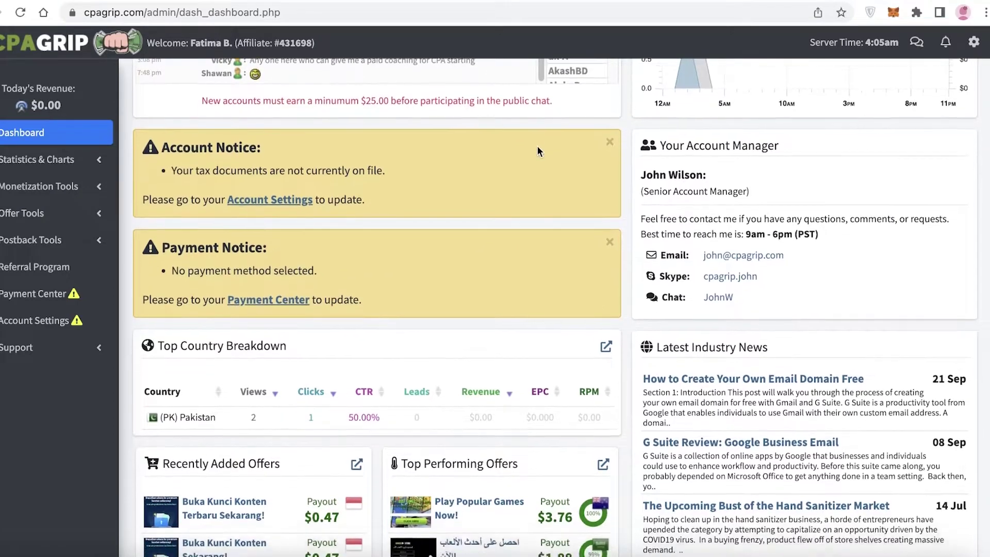
scroll(839, 156, "up", 10)
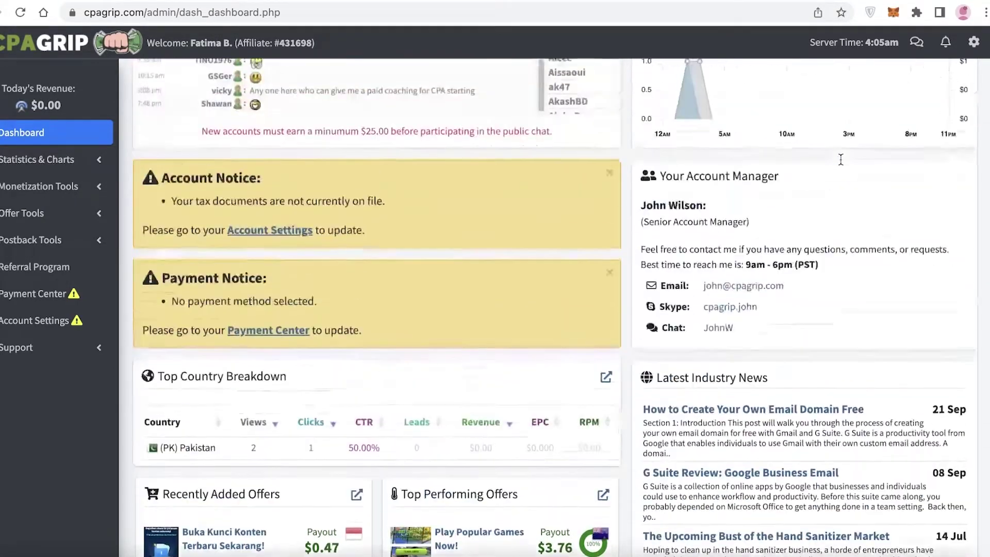
scroll(840, 159, "up", 1)
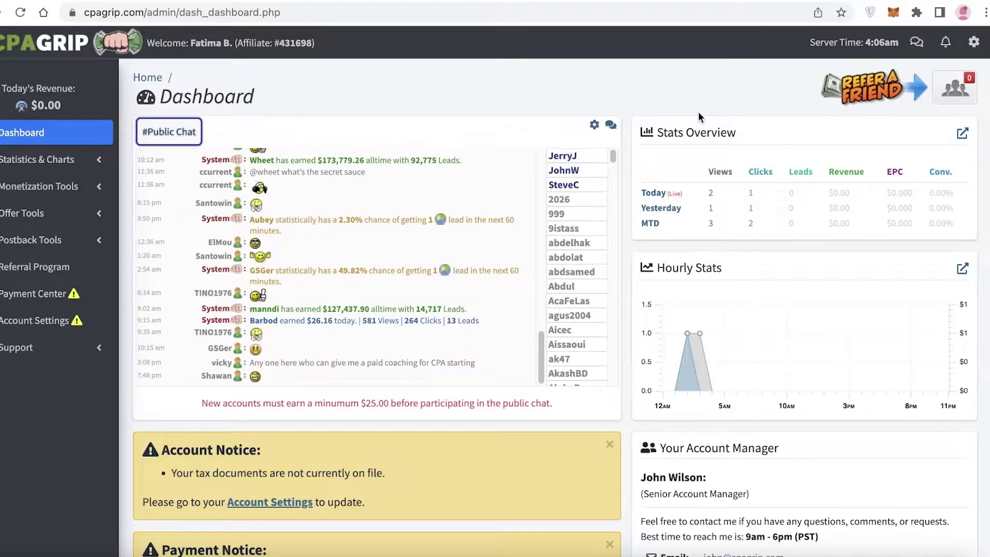
scroll(698, 112, "down", 1)
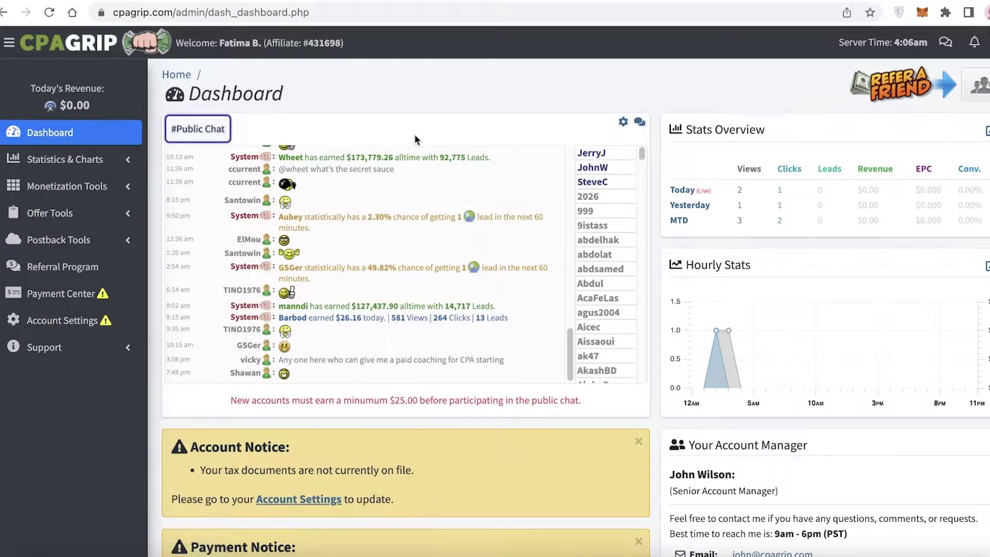
left_click(91, 188)
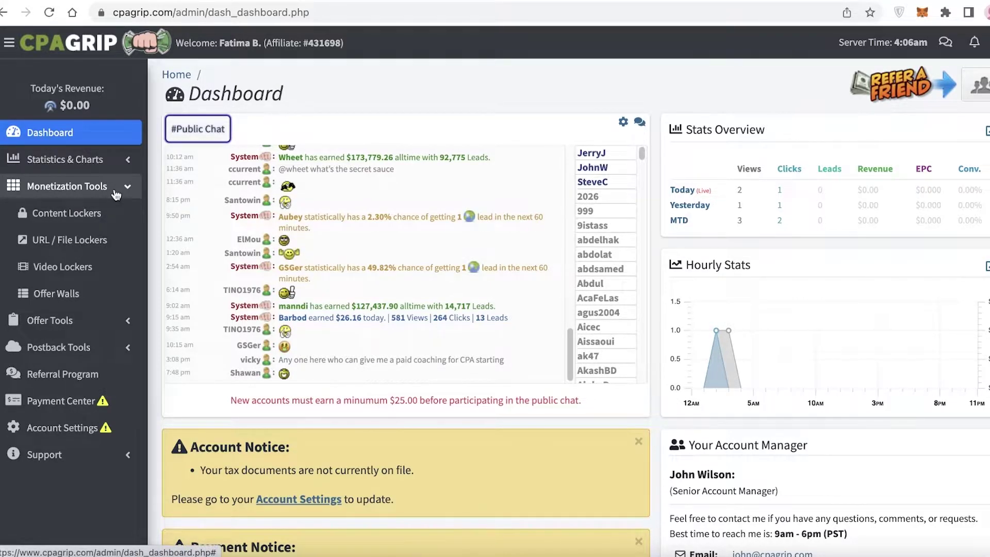
Create a new URL locker, accept the Terms of Service and review its default download page preview.
left_click(86, 241)
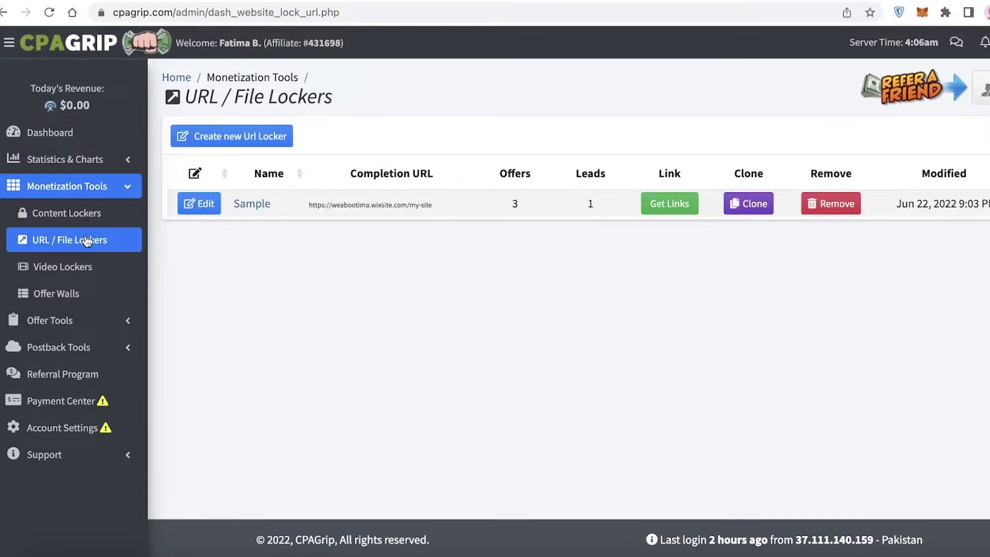
left_click(285, 140)
scroll(337, 256, "down", 1)
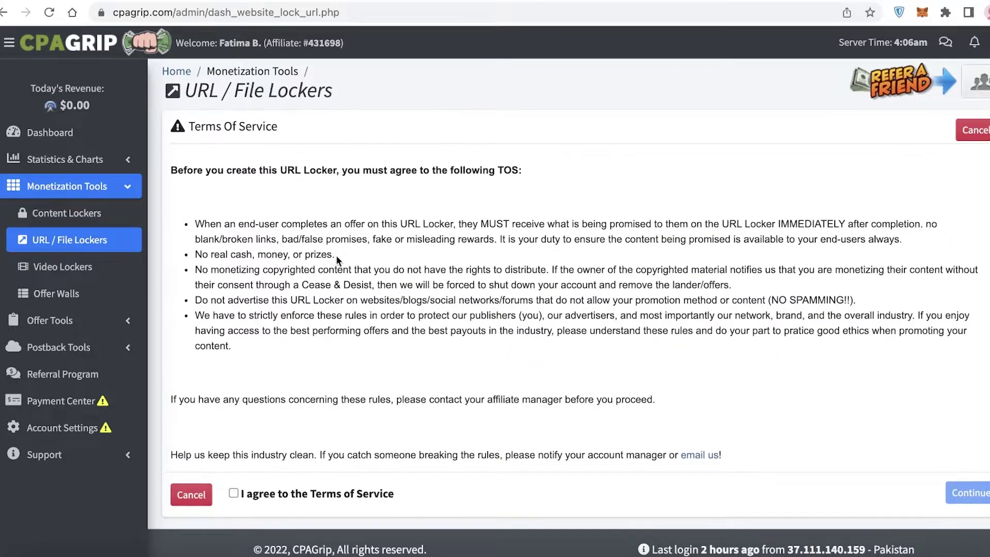
left_click(333, 487)
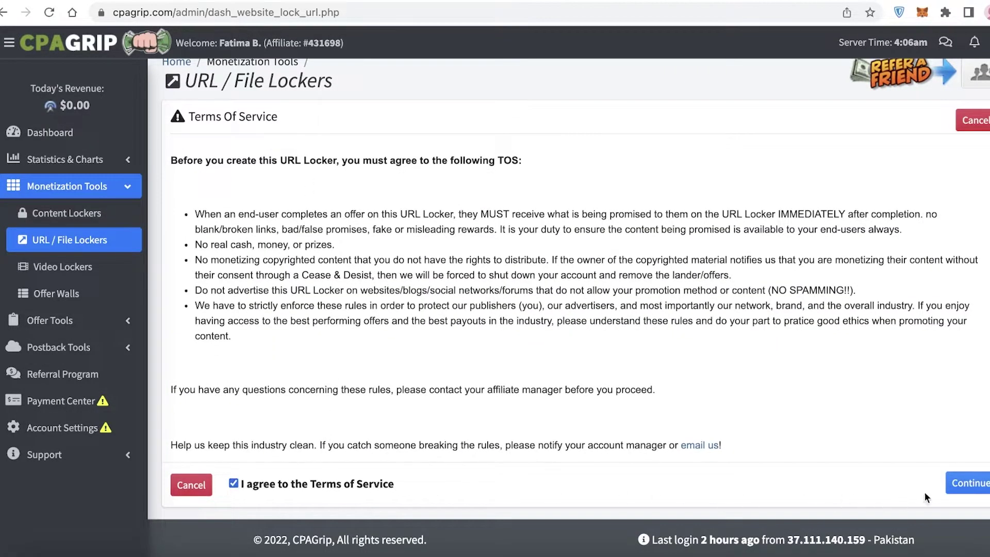
left_click(970, 485)
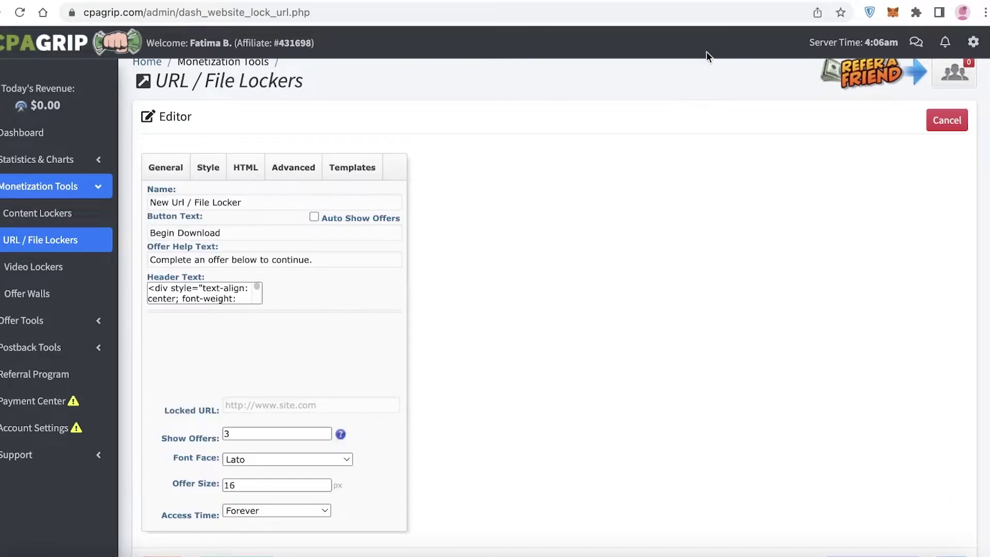
scroll(207, 171, "down", 1)
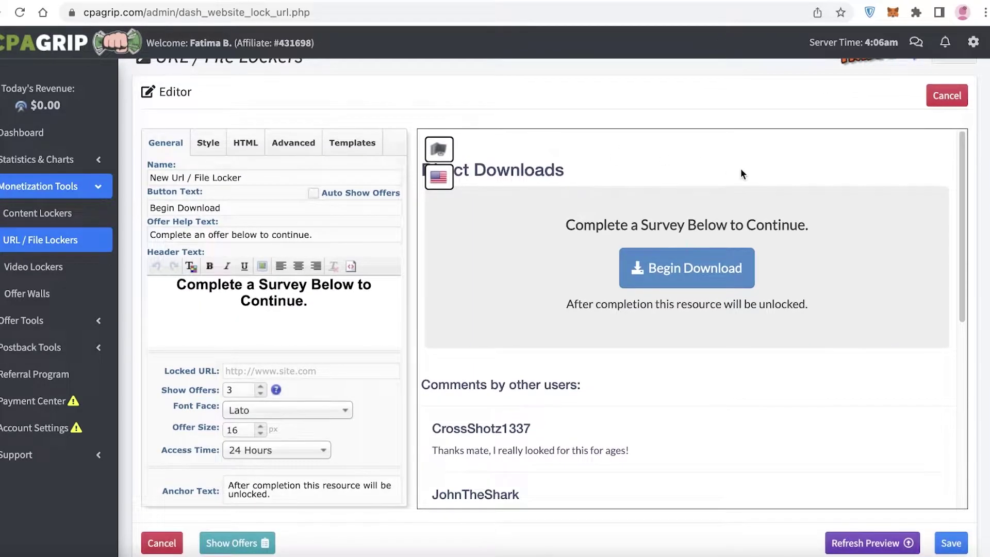
scroll(742, 174, "down", 5)
scroll(330, 325, "down", 2)
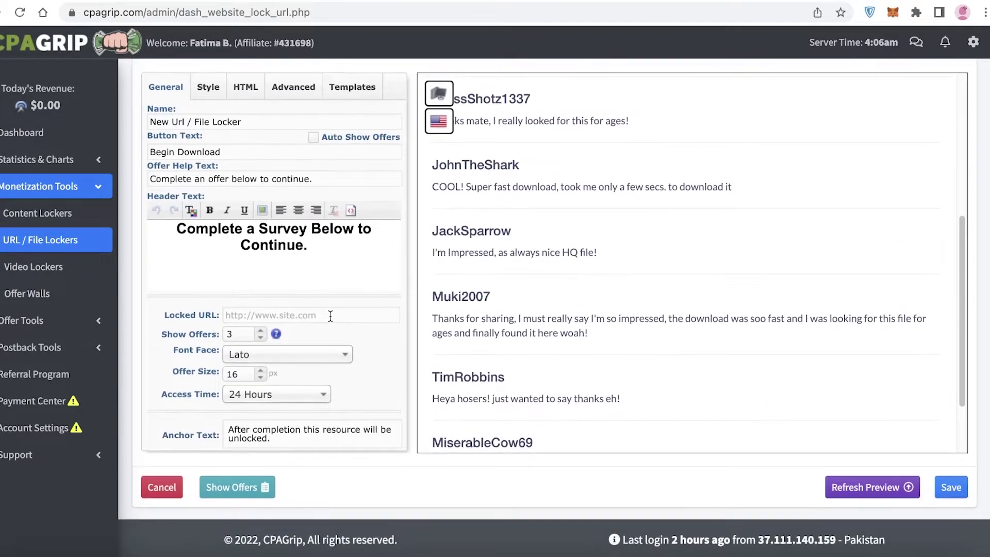
scroll(324, 315, "up", 1)
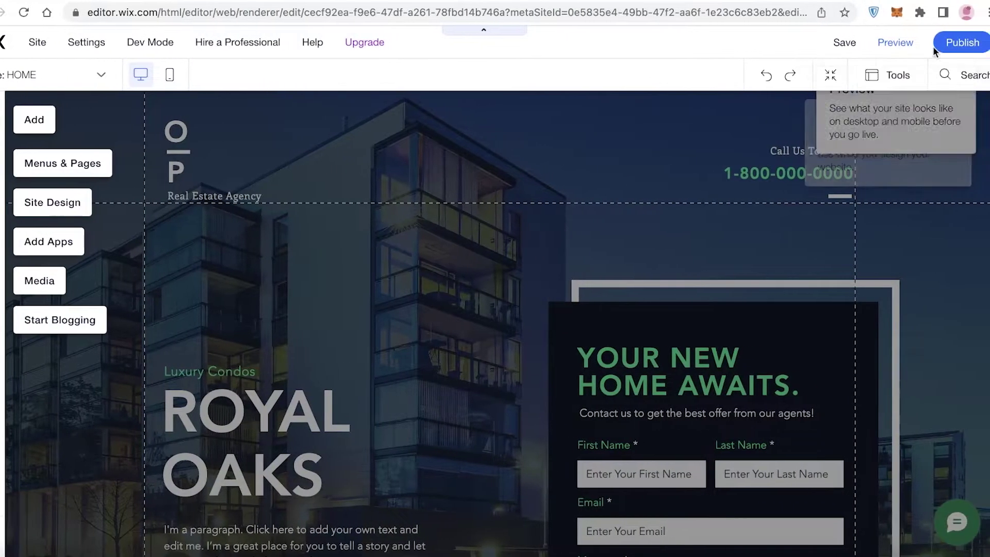
Publish the Royal Oaks site on the free wixsite domain ending /sample and view it live.
left_click(957, 43)
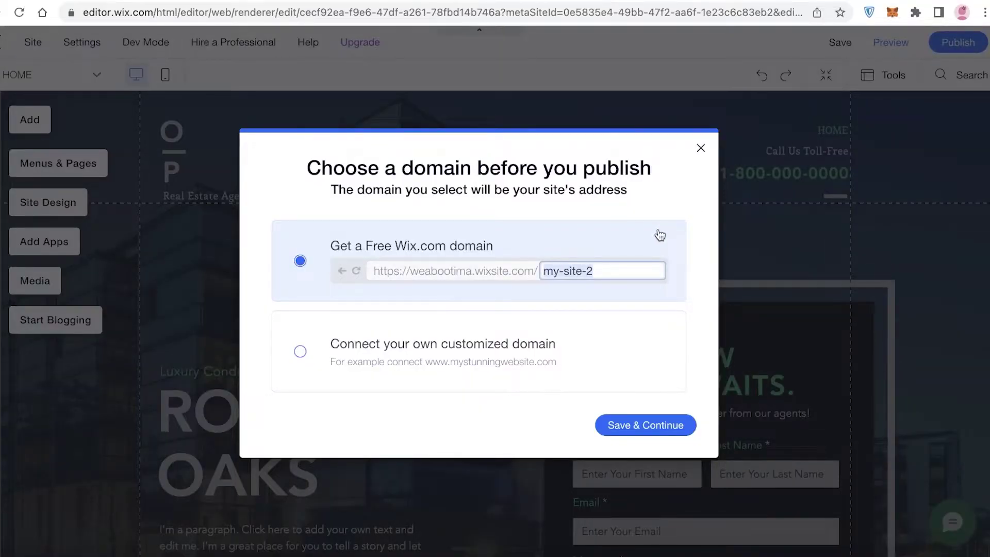
type("sample")
left_click(664, 424)
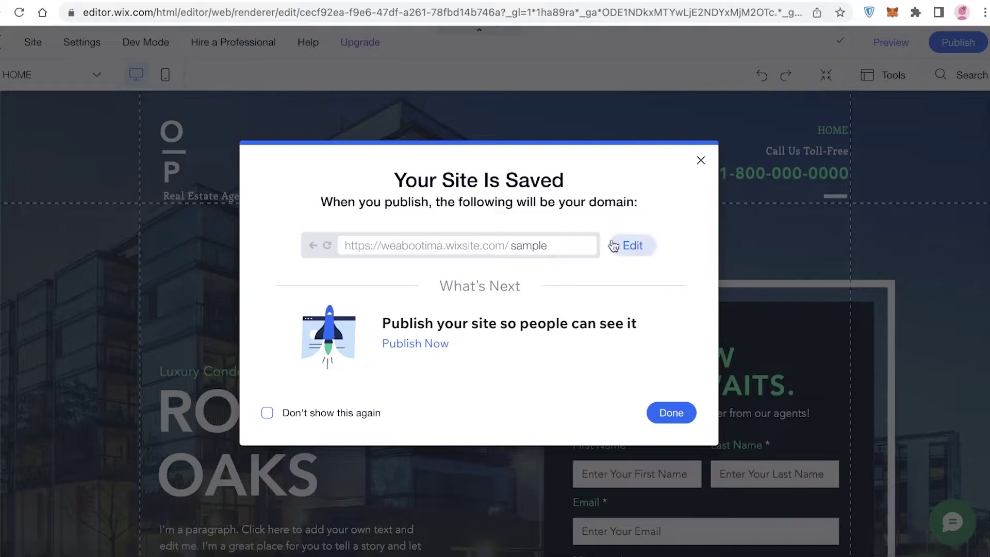
left_click(416, 344)
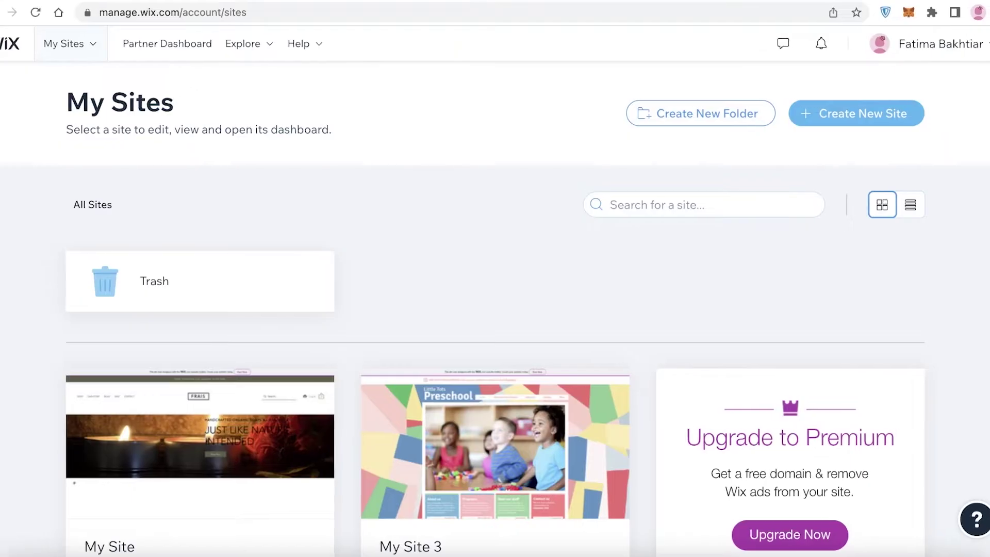
left_click(52, 12)
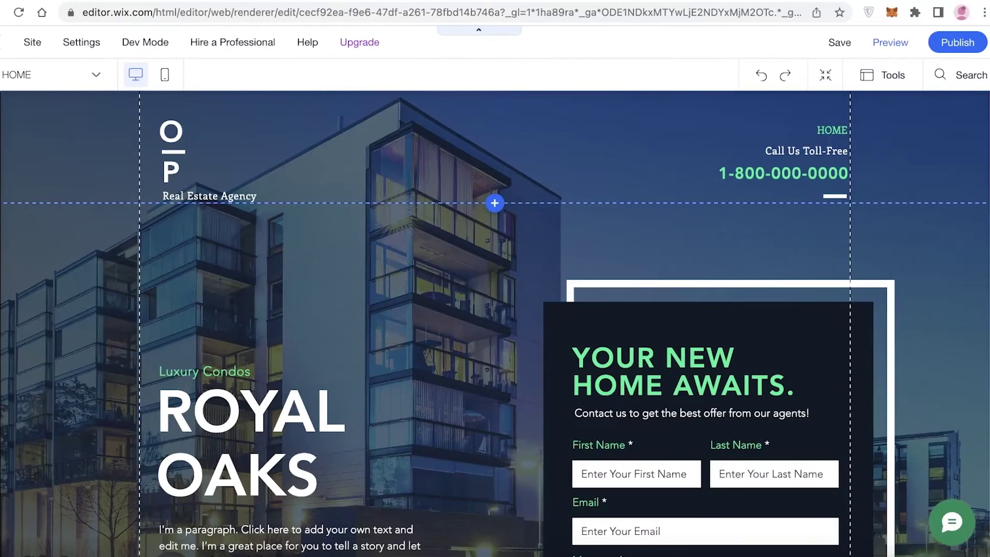
left_click(956, 36)
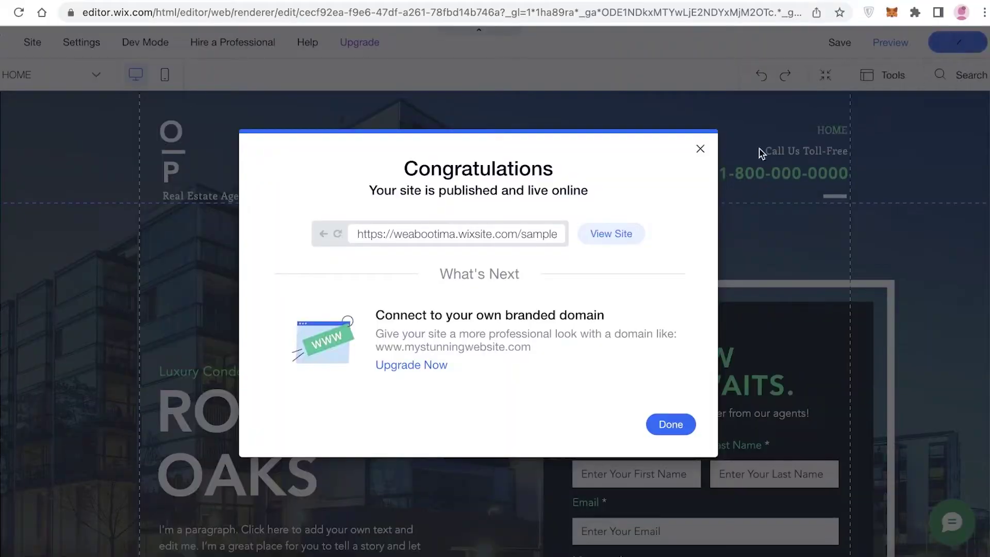
left_click(611, 235)
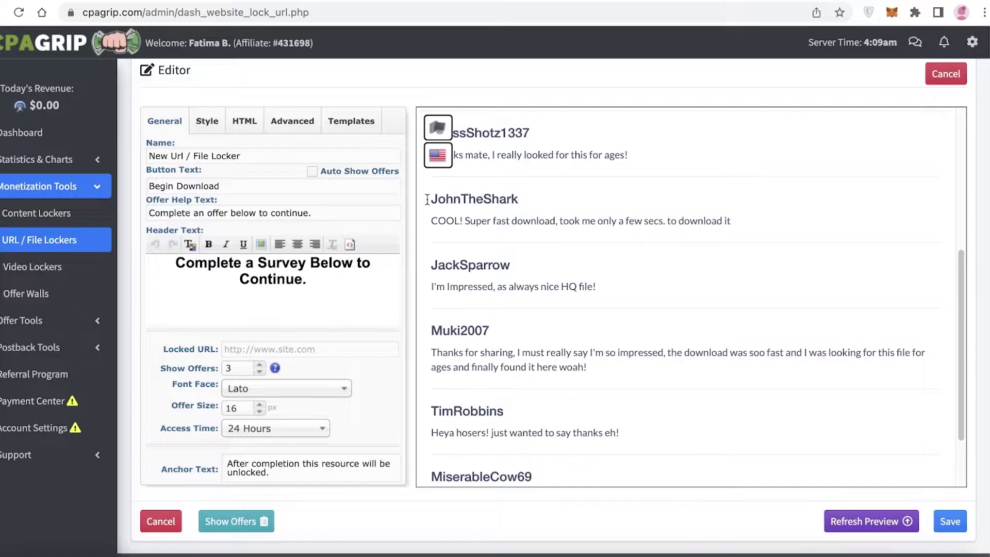
From URL / File Lockers, start another new URL locker and accept the Terms of Service.
left_click(72, 190)
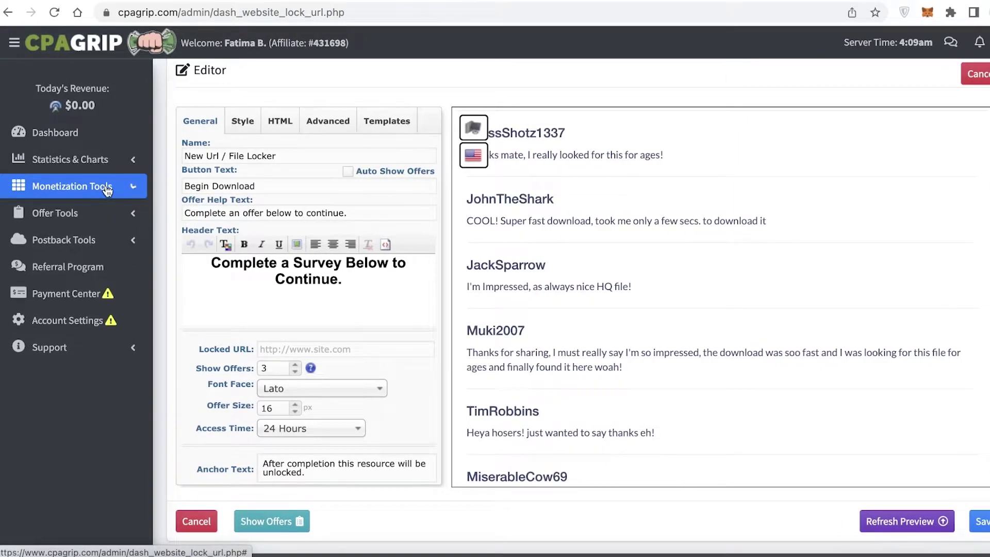
left_click(107, 190)
left_click(103, 245)
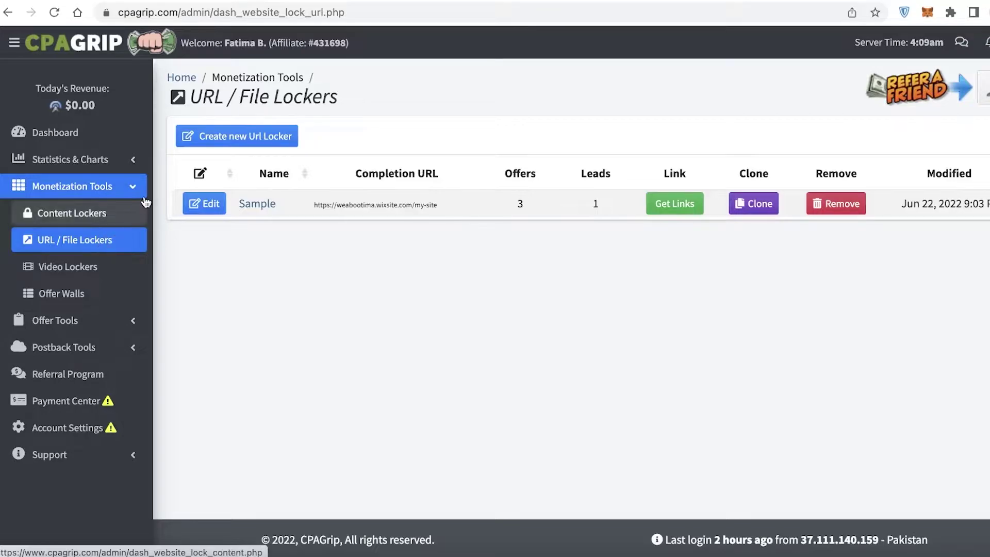
left_click(278, 135)
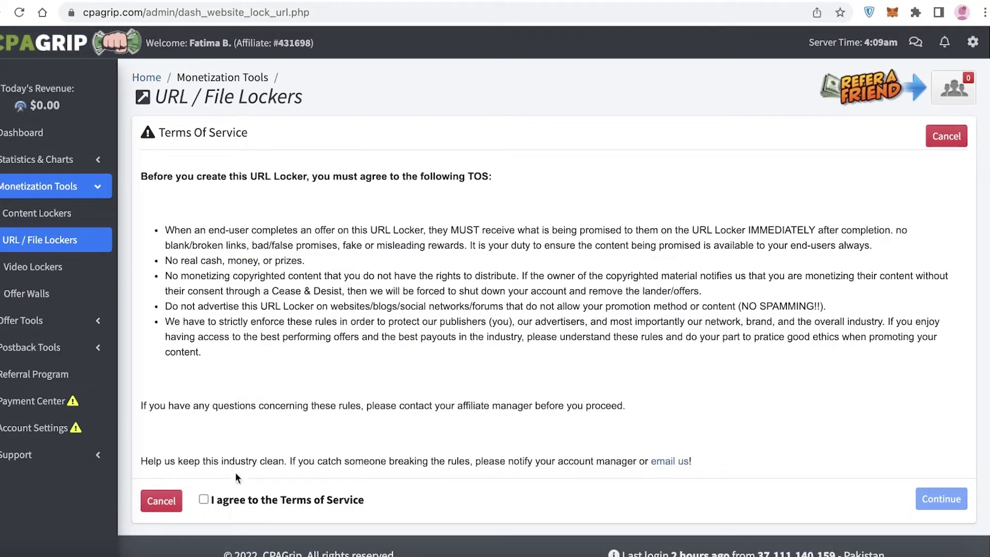
left_click(239, 499)
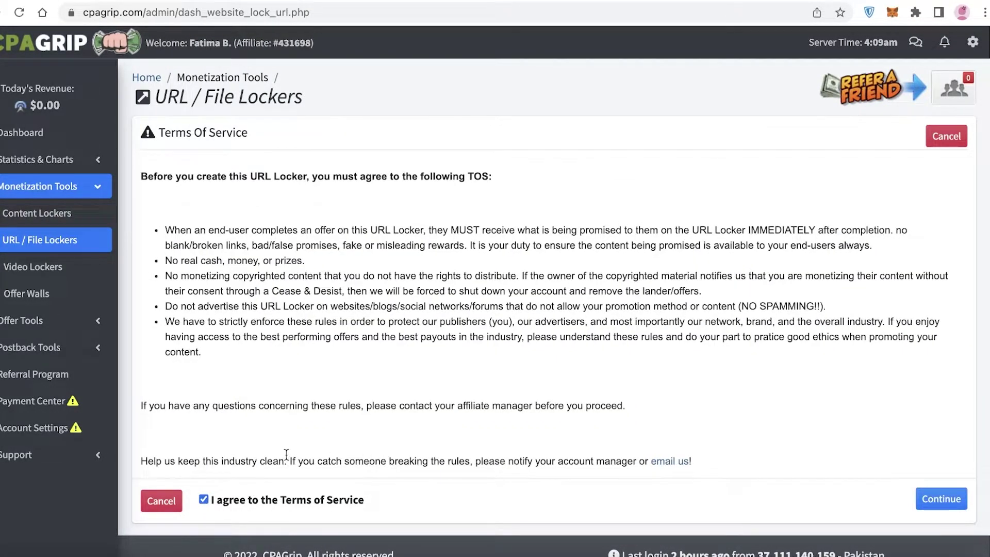
left_click(942, 500)
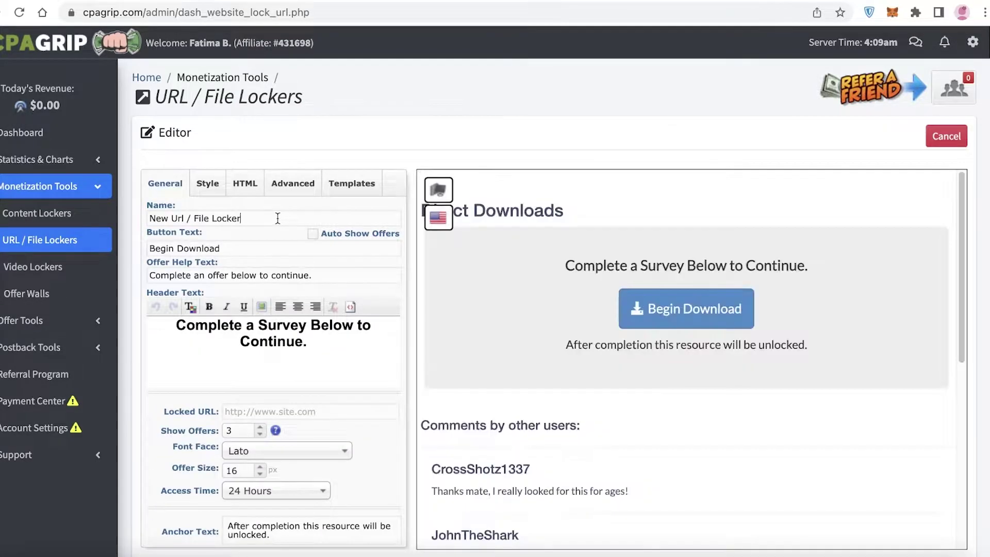
Name the locker 'sample video locker' and set its button text to 'Complete to Access'.
triple_click(277, 219)
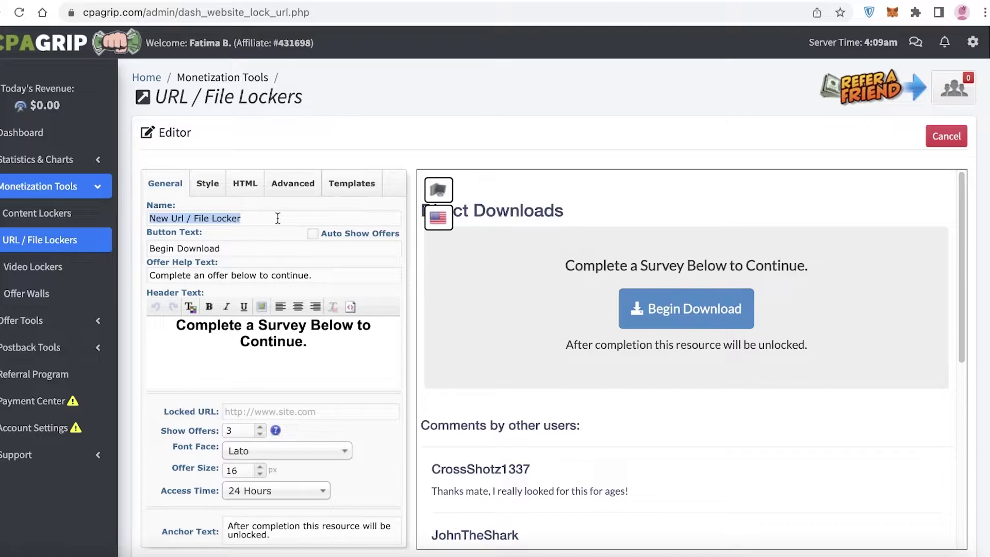
type("sample video locker")
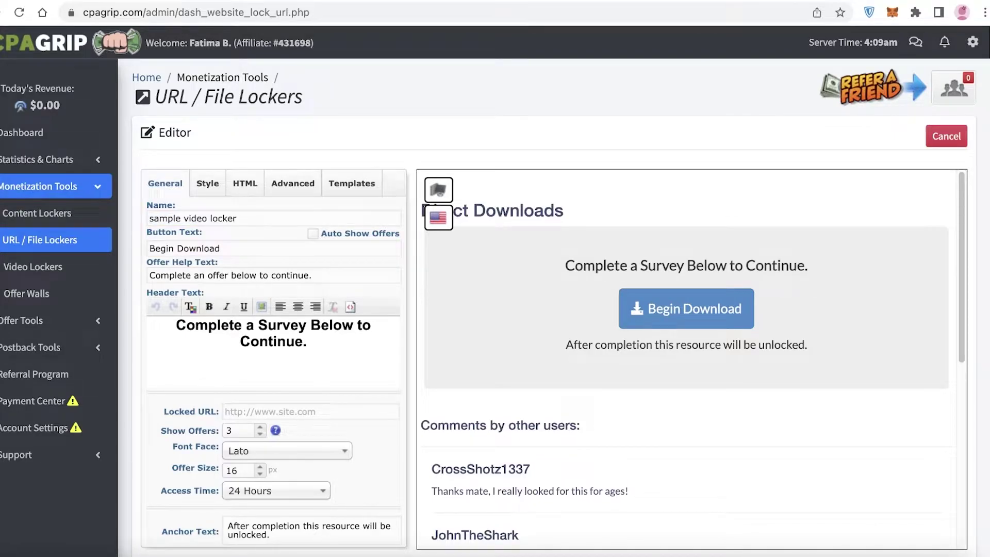
left_click(314, 235)
left_click(315, 235)
key("alt+shift+Left")
key("alt+shift+Left")
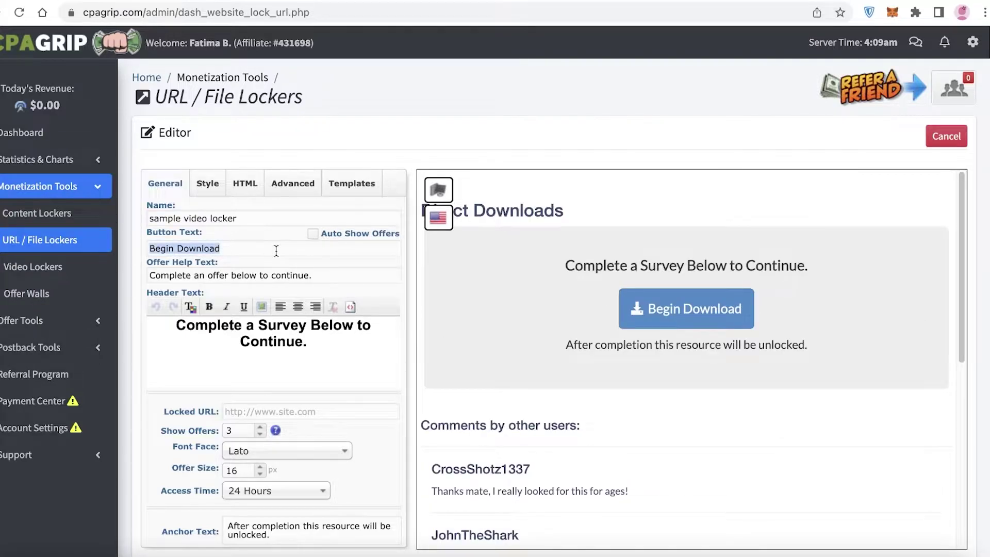
type("Complete to Access")
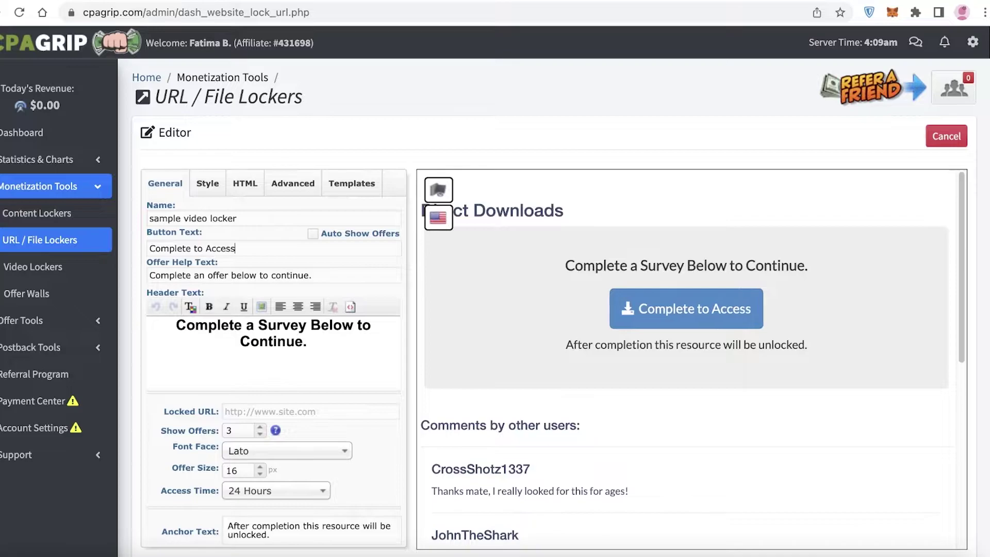
Preview the three-offer list via the Offer Help Text field, then begin editing the header text.
scroll(619, 260, "down", 3)
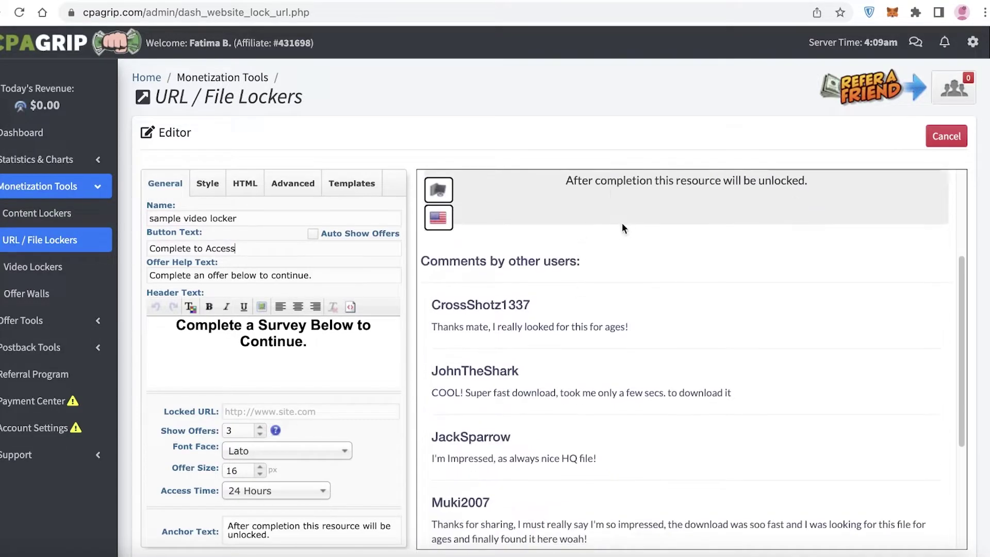
scroll(632, 265, "up", 1)
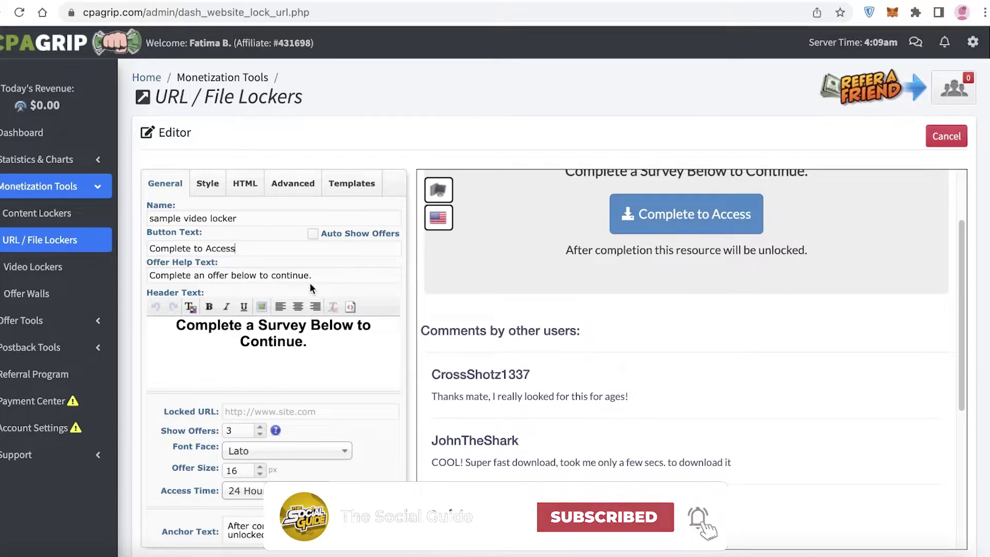
scroll(452, 240, "up", 1)
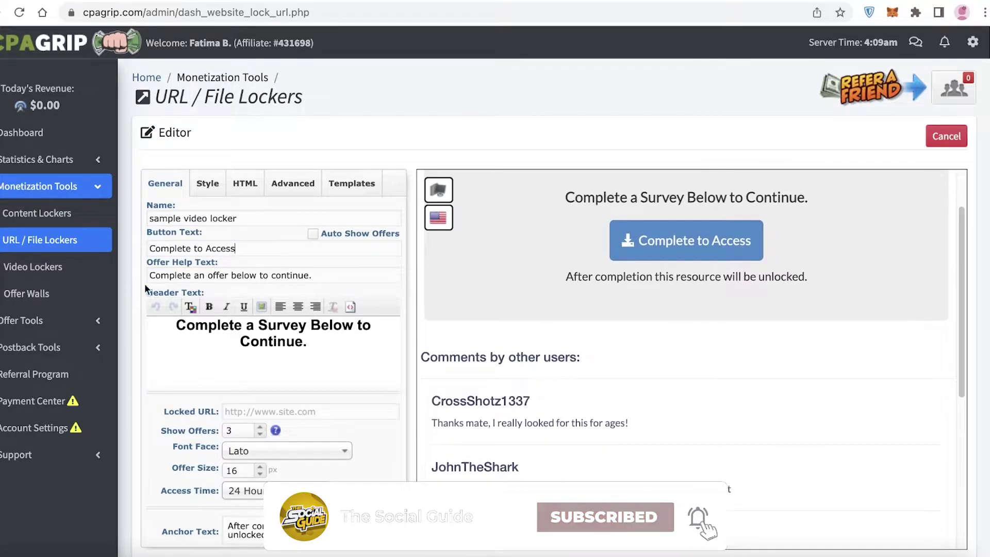
left_click(248, 269)
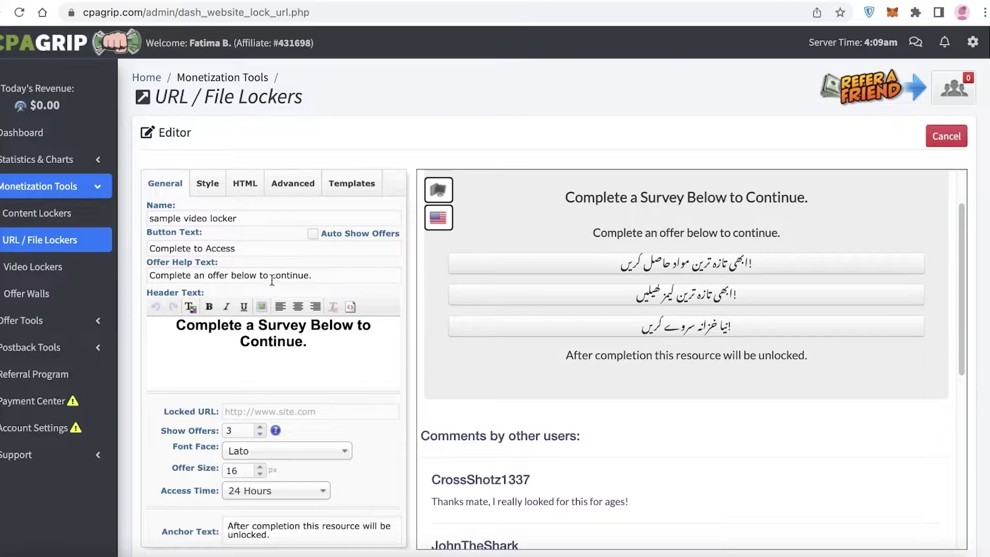
scroll(265, 279, "down", 1)
left_click(312, 291)
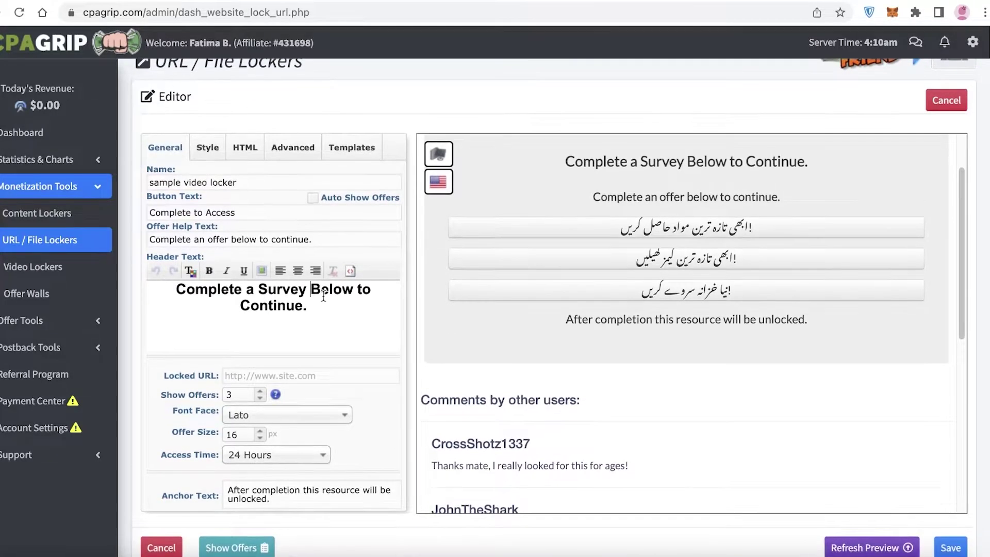
scroll(278, 319, "up", 1)
scroll(252, 271, "down", 1)
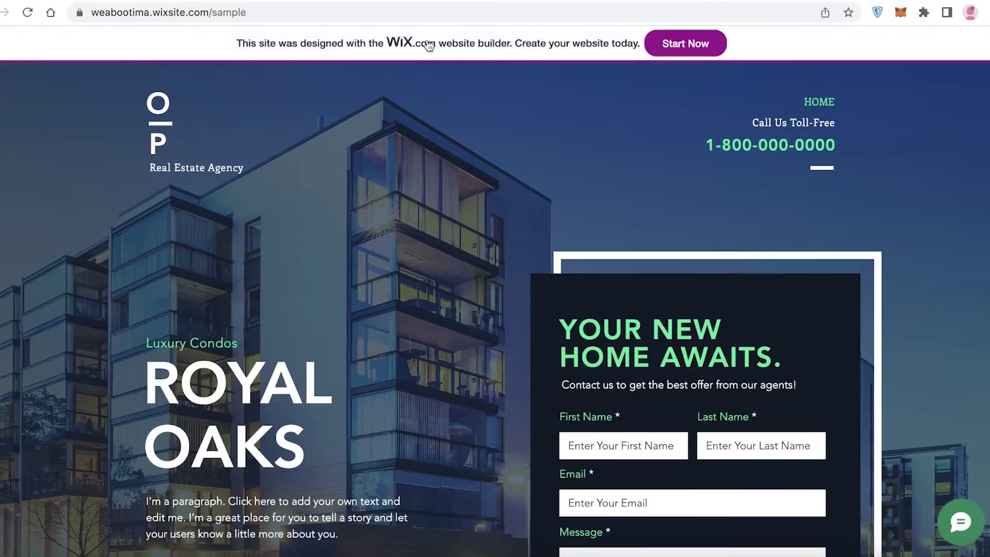
Copy the Wix /sample page address into the locker's Locked URL field.
left_click(347, 12)
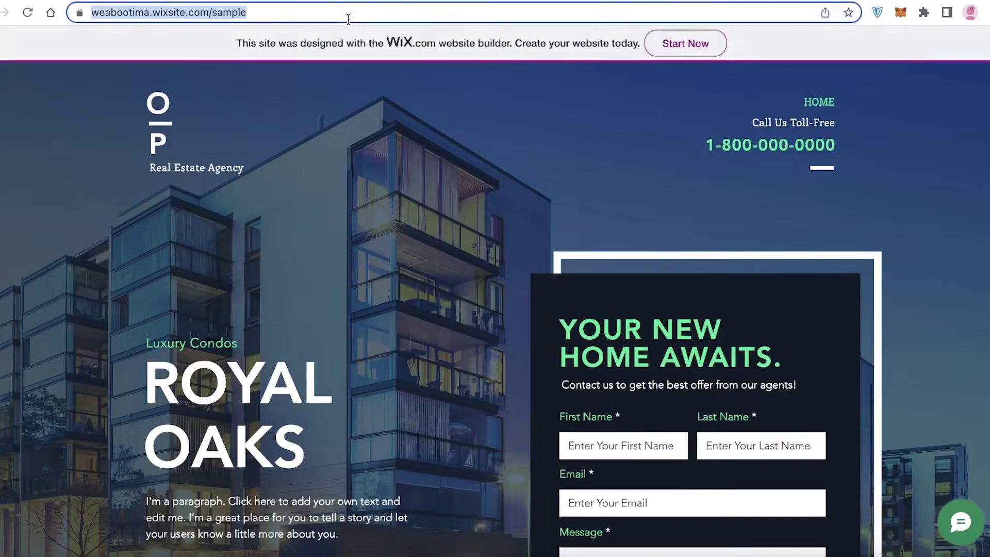
right_click(350, 14)
left_click(379, 142)
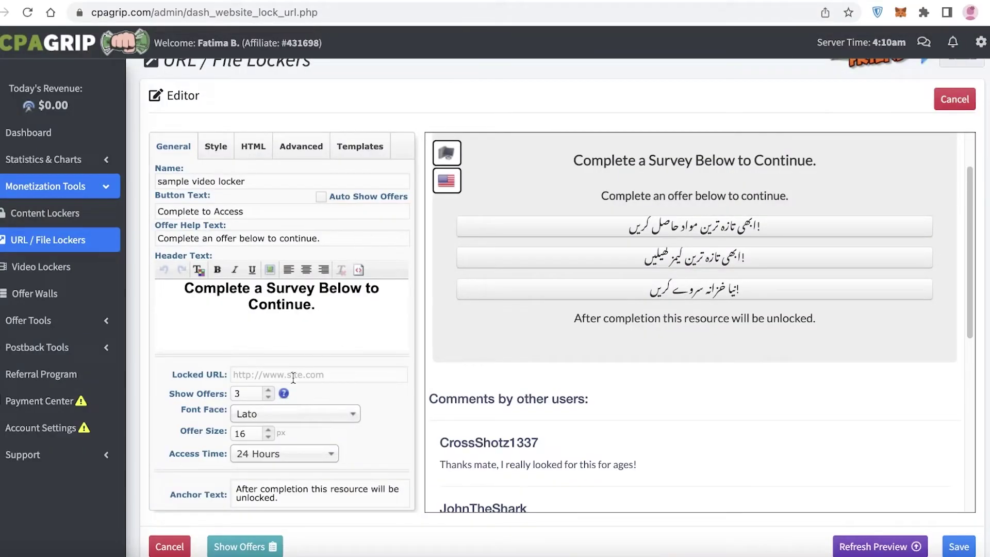
left_click(283, 379)
right_click(283, 381)
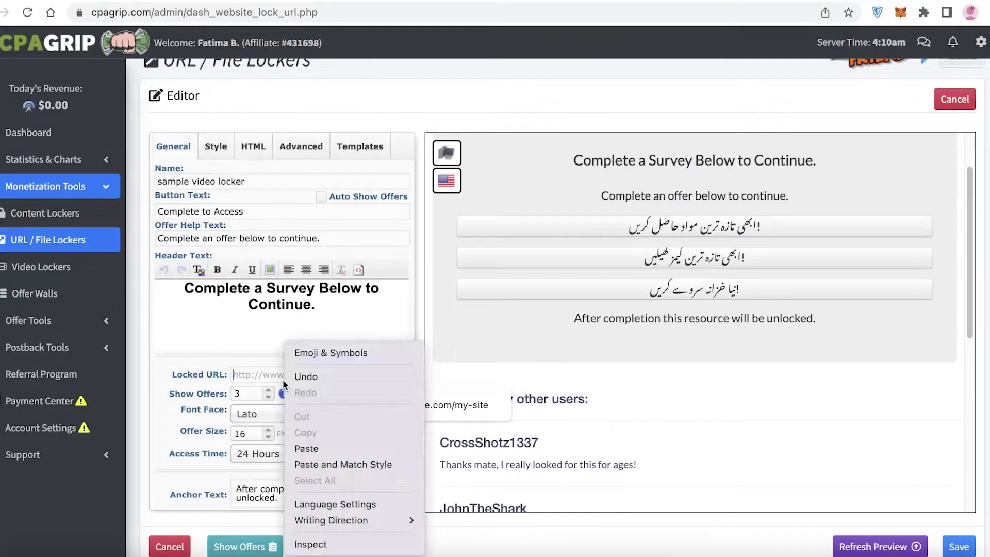
left_click(307, 448)
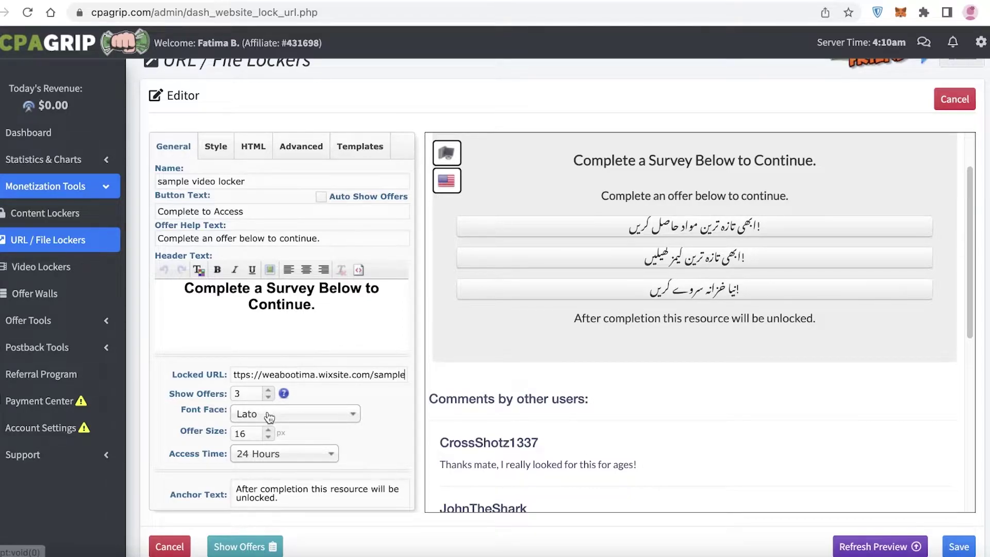
Confirm font face Lato and access time 24 Hours, then view the Style tab's custom CSS.
left_click(269, 417)
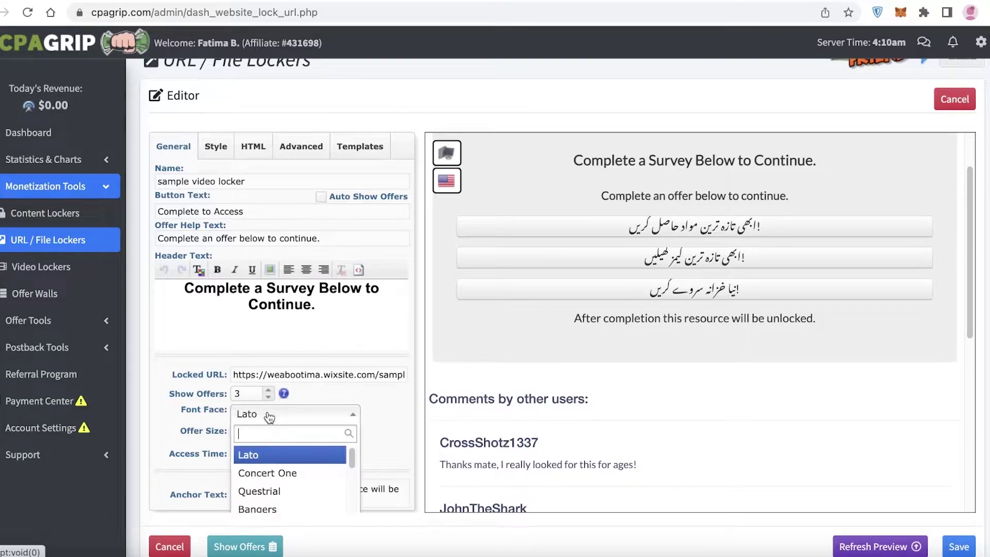
left_click(268, 417)
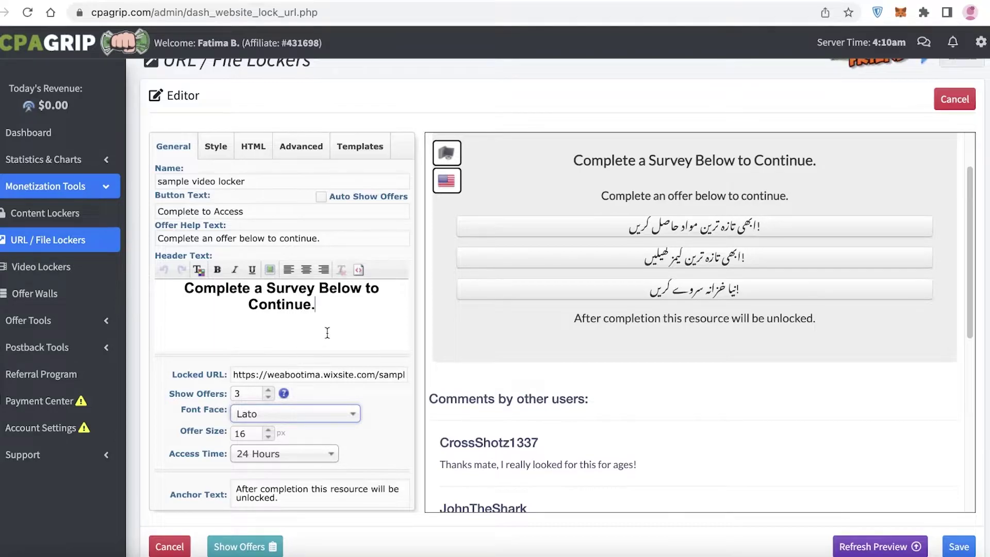
left_click(336, 372)
scroll(297, 334, "down", 2)
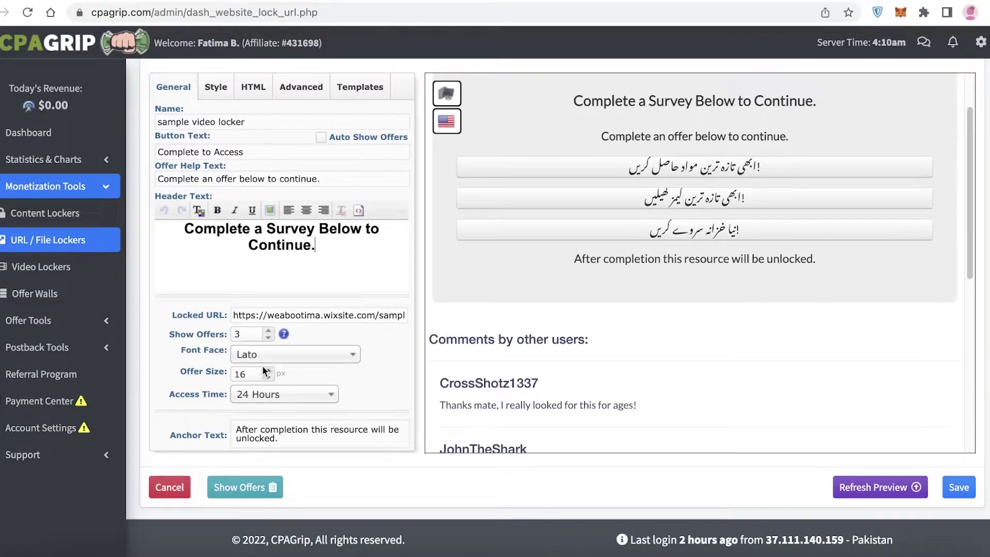
left_click(266, 396)
left_click(266, 397)
left_click(266, 396)
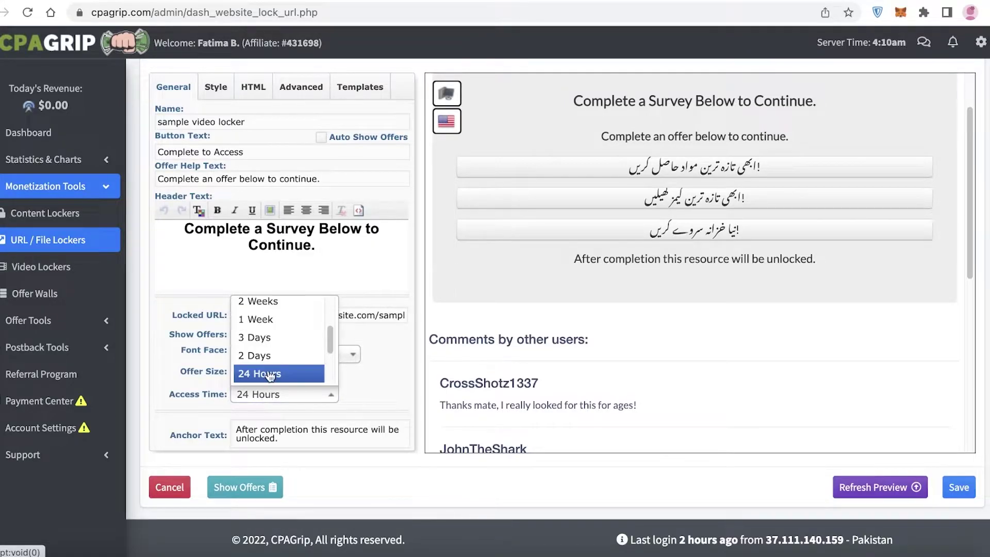
left_click(270, 375)
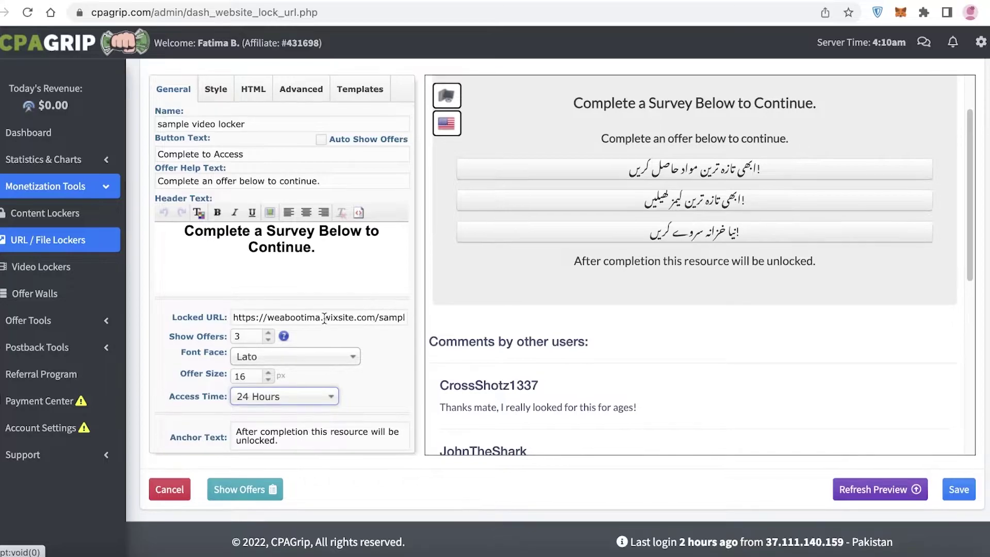
scroll(236, 206, "up", 2)
left_click(216, 178)
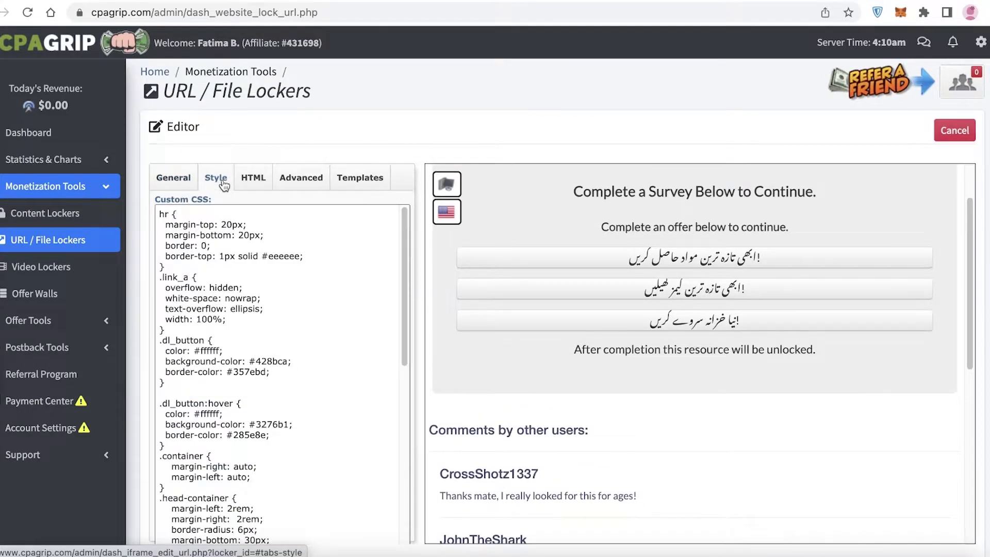
Look over the HTML and Advanced tabs, then apply the CAPTCHA template from Templates.
left_click(255, 179)
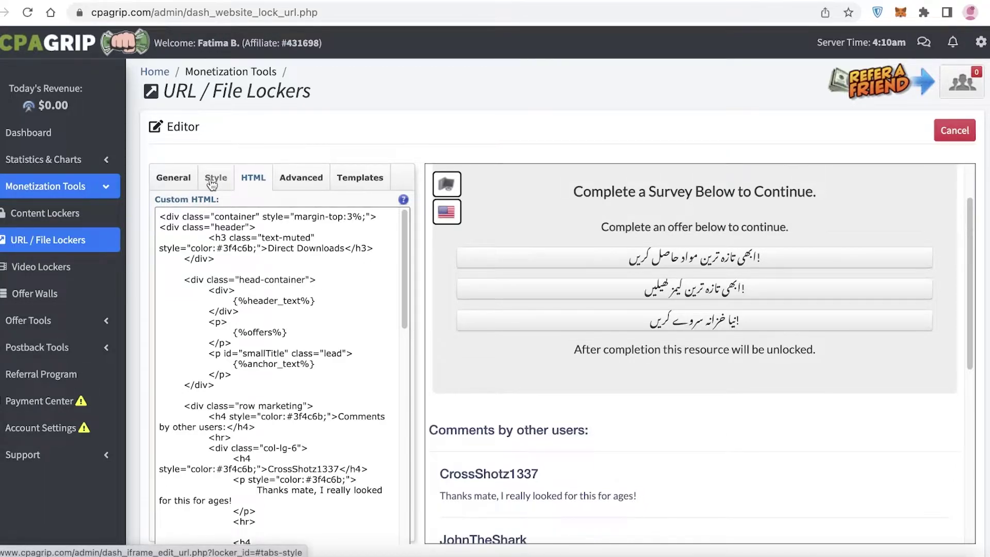
left_click(312, 180)
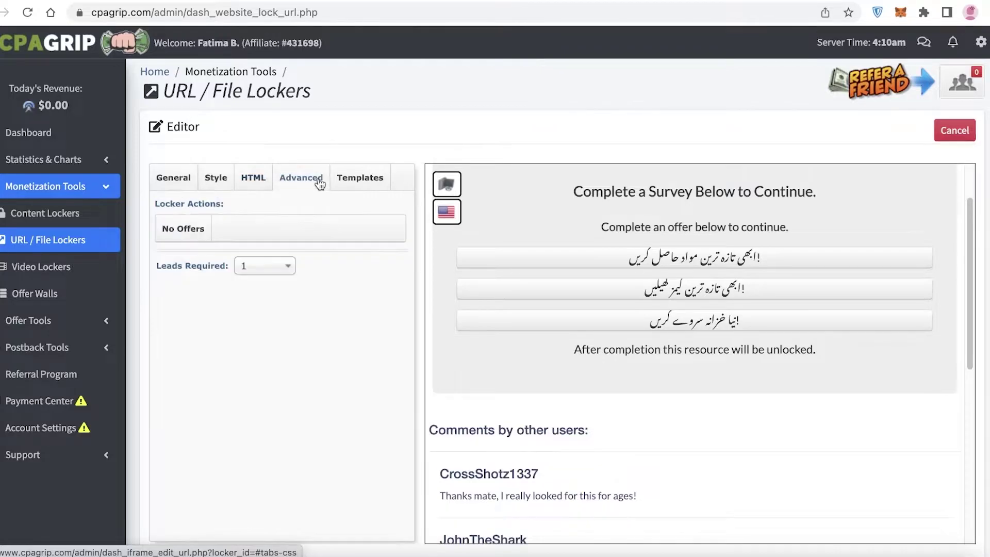
left_click(366, 180)
scroll(388, 270, "down", 2)
scroll(388, 249, "down", 6)
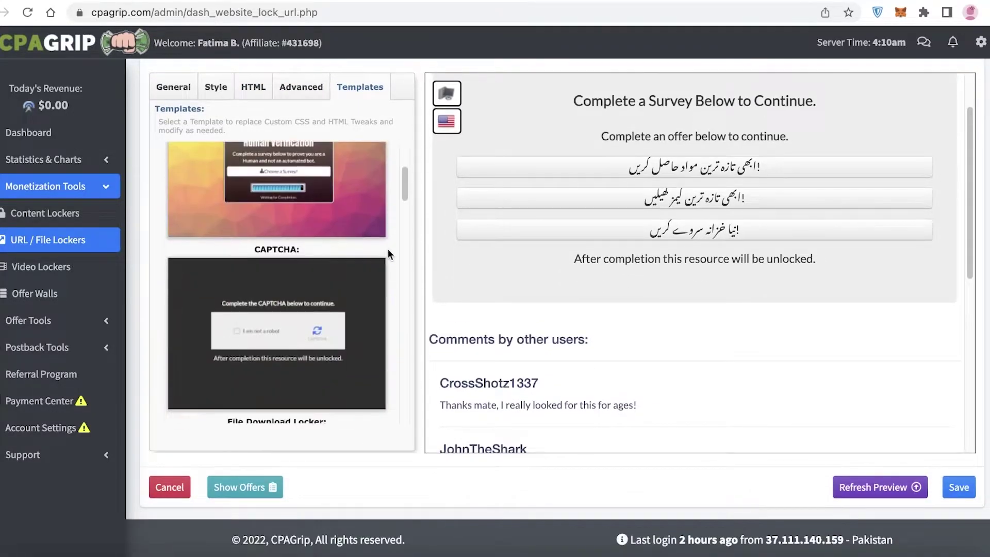
scroll(314, 213, "up", 3)
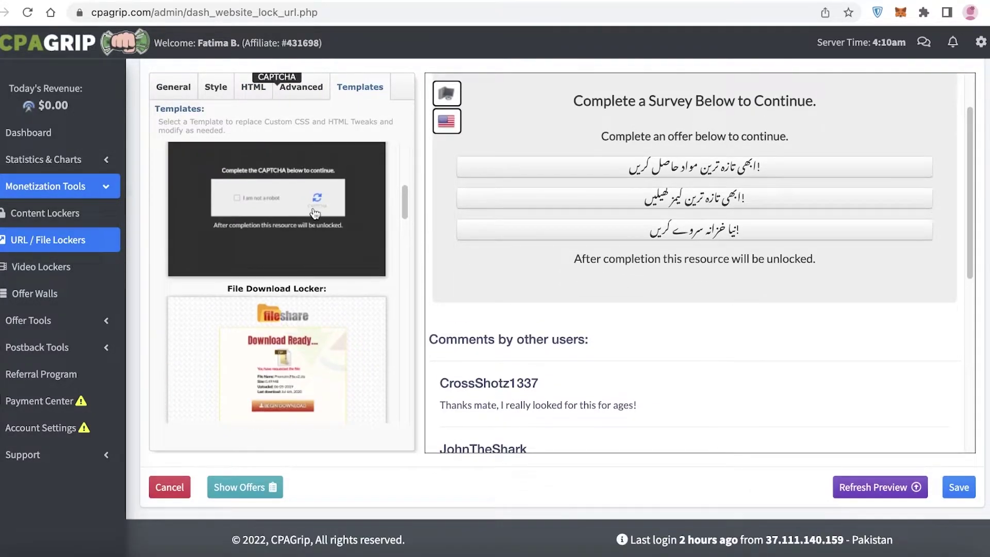
scroll(313, 213, "up", 3)
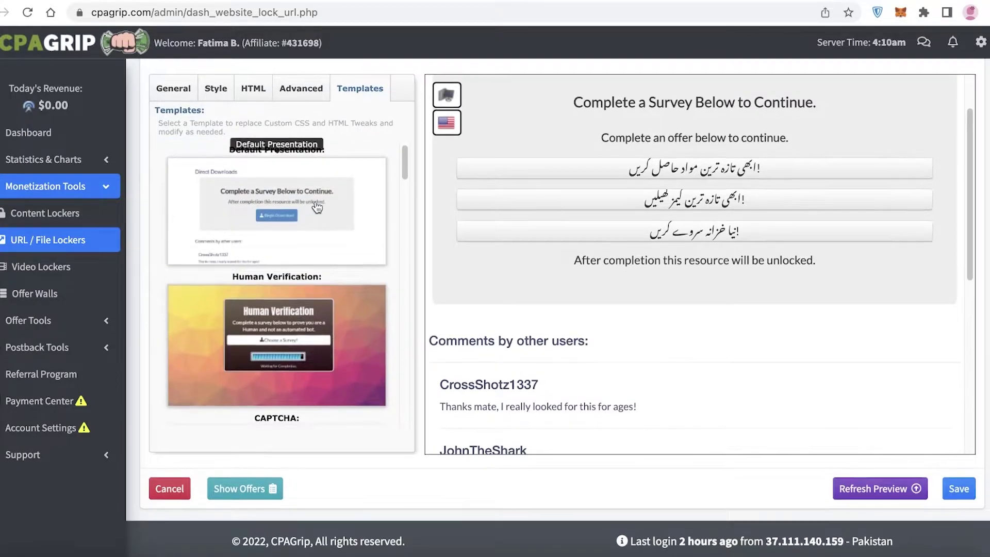
scroll(375, 201, "up", 2)
scroll(572, 235, "down", 3)
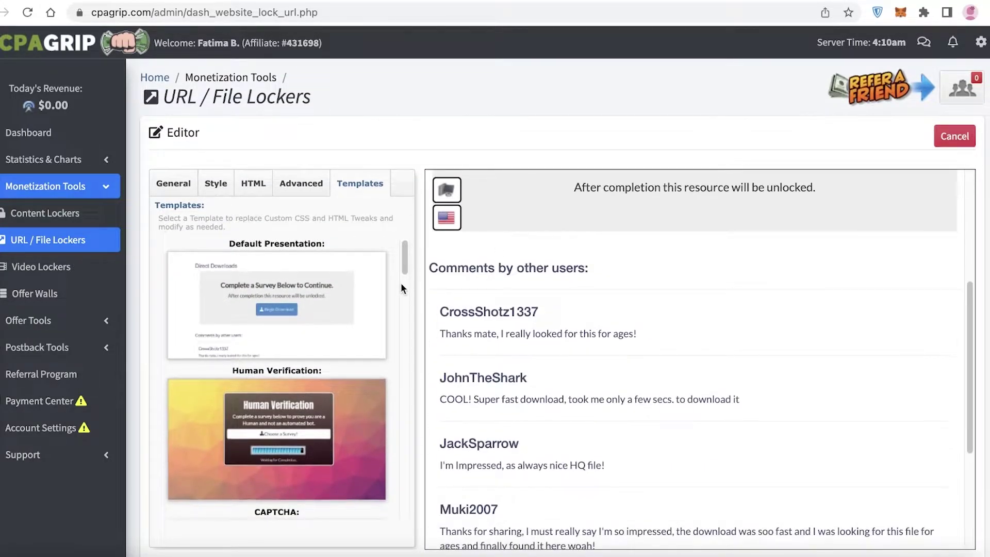
scroll(401, 282, "down", 7)
scroll(299, 358, "up", 4)
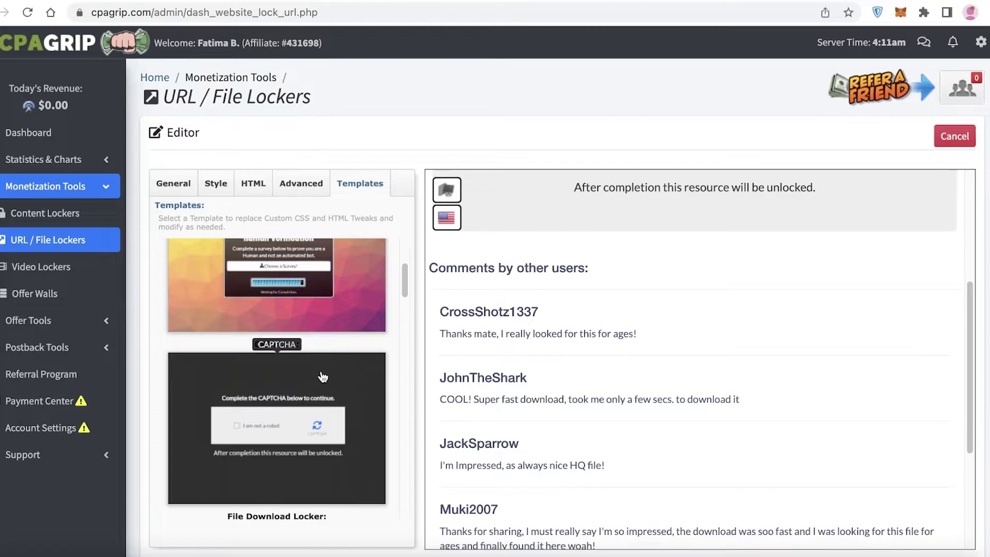
left_click(322, 369)
Save Sample Video Locker and verify it lists 3 offers with the Wix /sample completion URL.
left_click(187, 184)
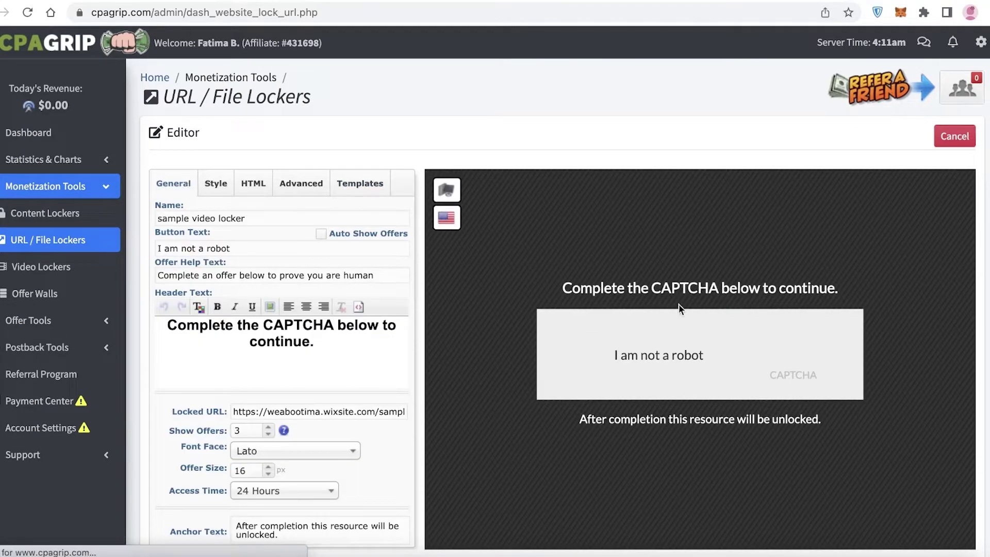
scroll(670, 315, "down", 1)
scroll(508, 328, "down", 2)
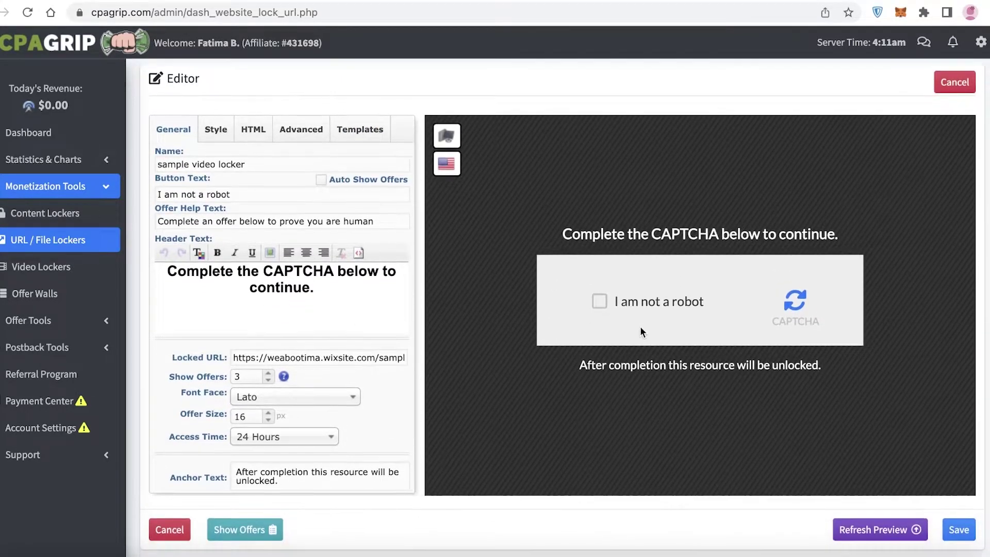
scroll(327, 321, "up", 3)
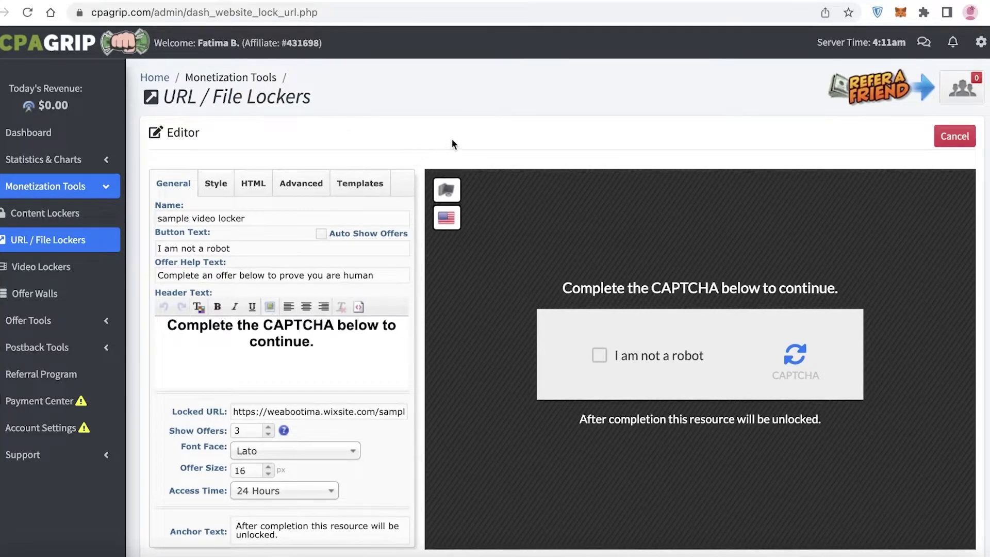
scroll(474, 150, "down", 3)
scroll(475, 151, "up", 3)
scroll(474, 151, "down", 3)
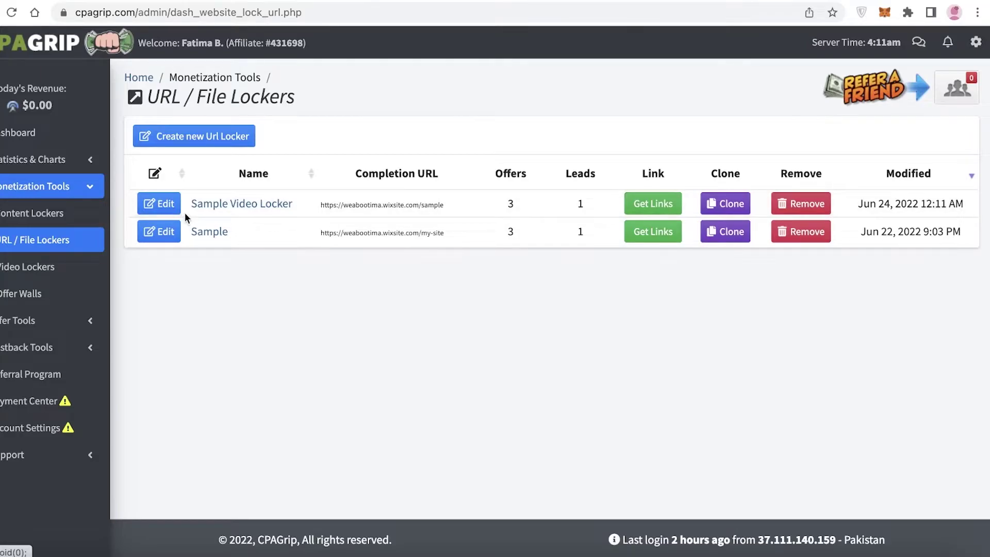
left_click(214, 204)
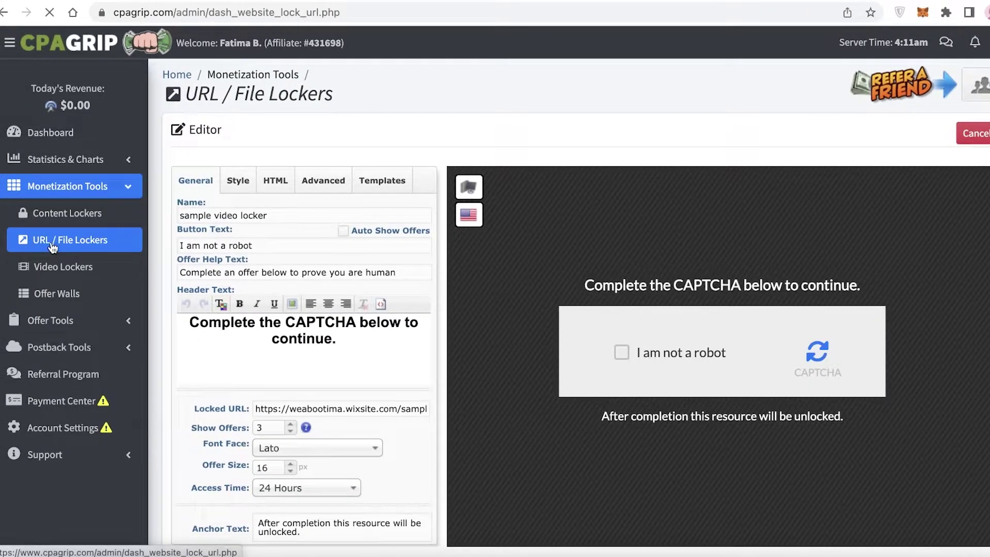
left_click(53, 247)
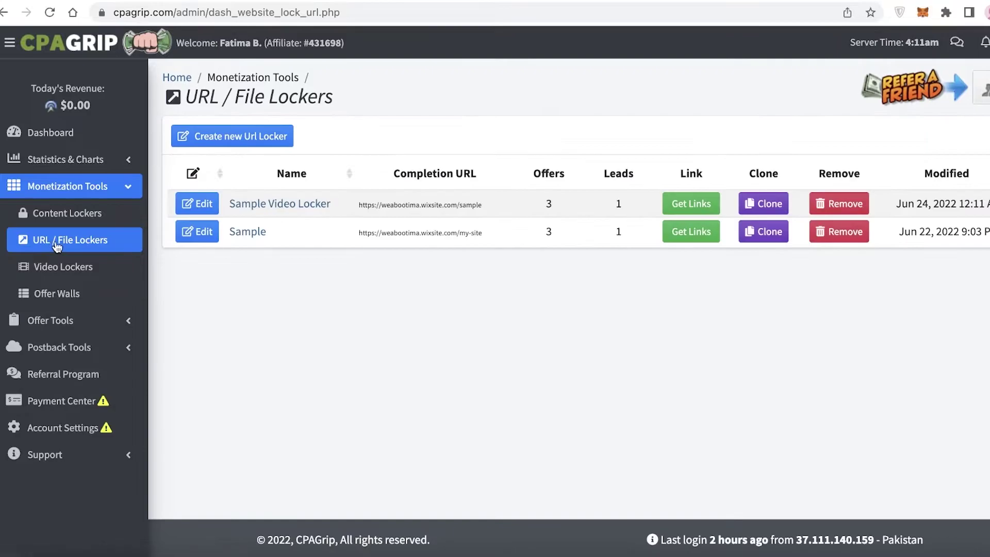
Copy Sample Video Locker's getafilenow link and load it in the browser.
left_click(666, 206)
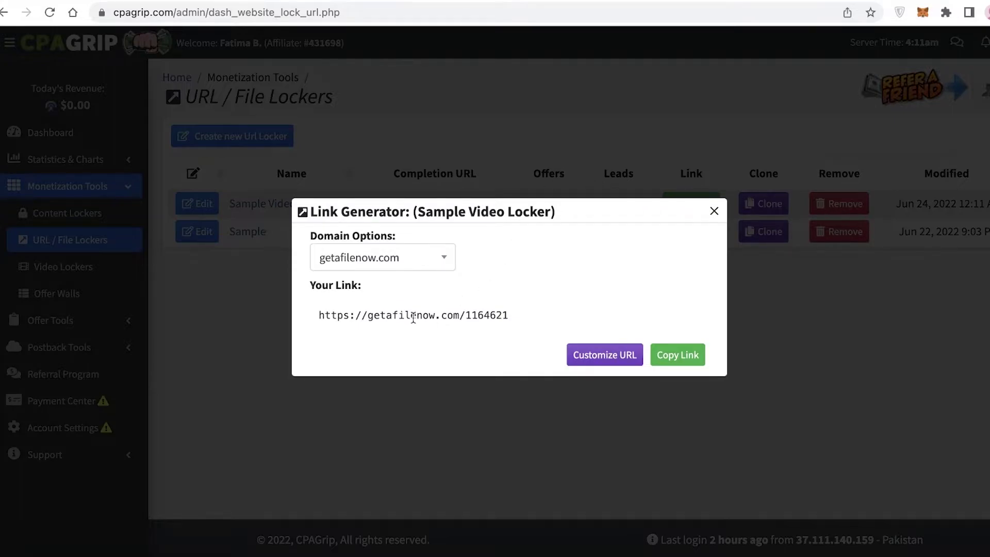
left_click(665, 357)
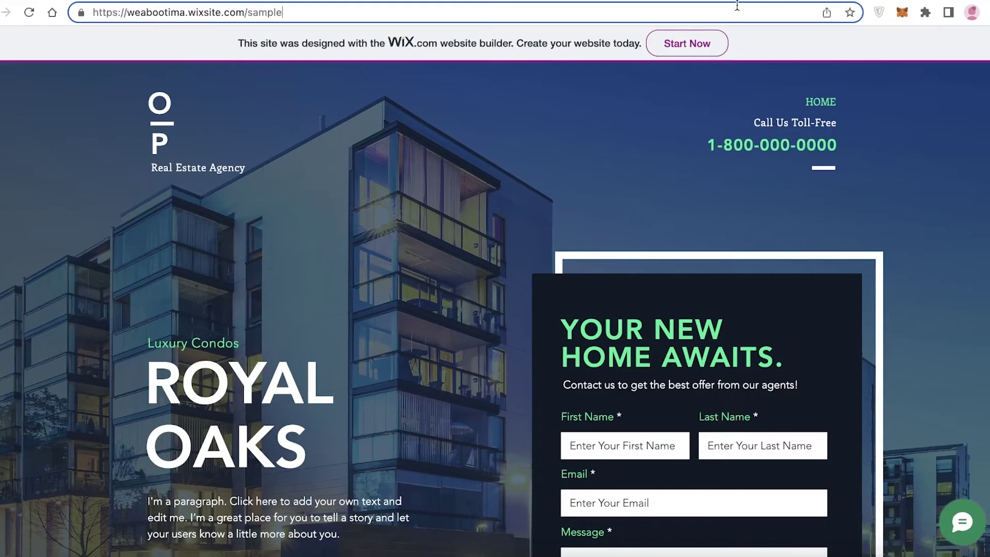
left_click(738, 10)
right_click(738, 9)
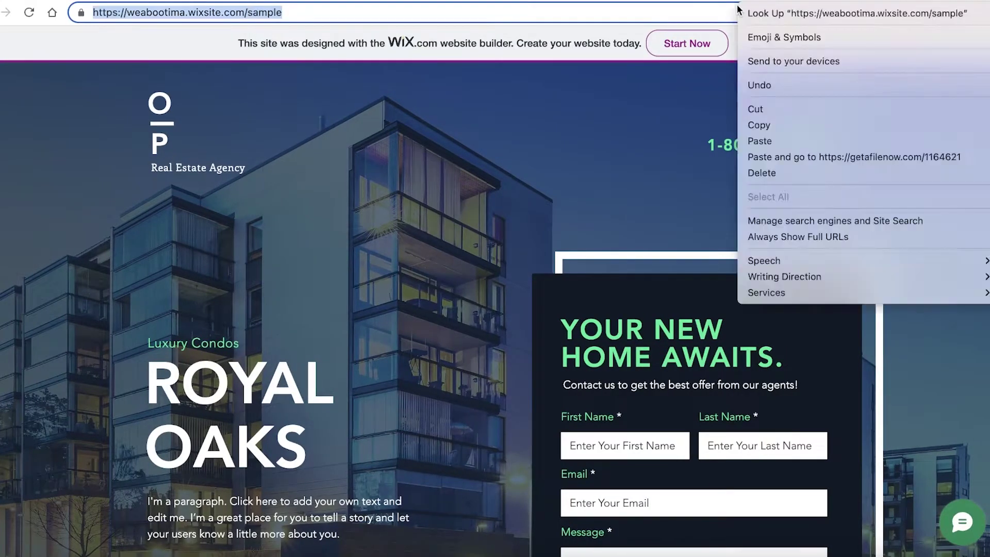
left_click(768, 140)
key("Return")
Pass the 'I am not a robot' check, open an offer, then return to the CAPTCHA page.
left_click(389, 289)
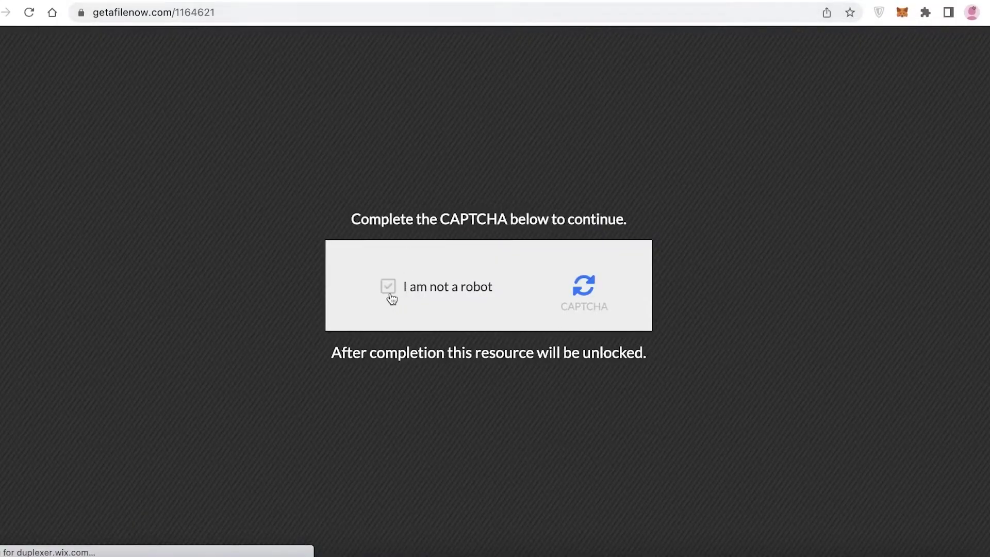
left_click(533, 242)
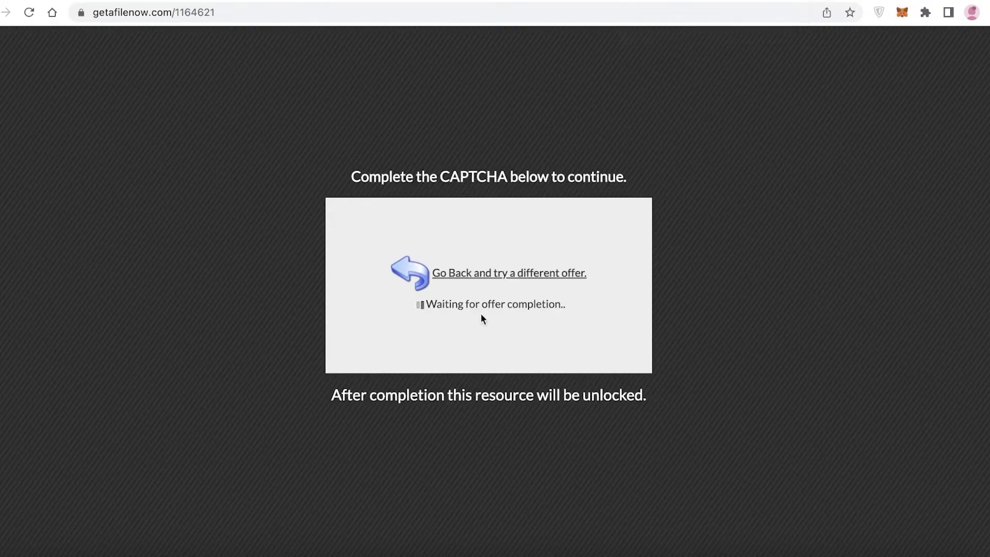
left_click(743, 2)
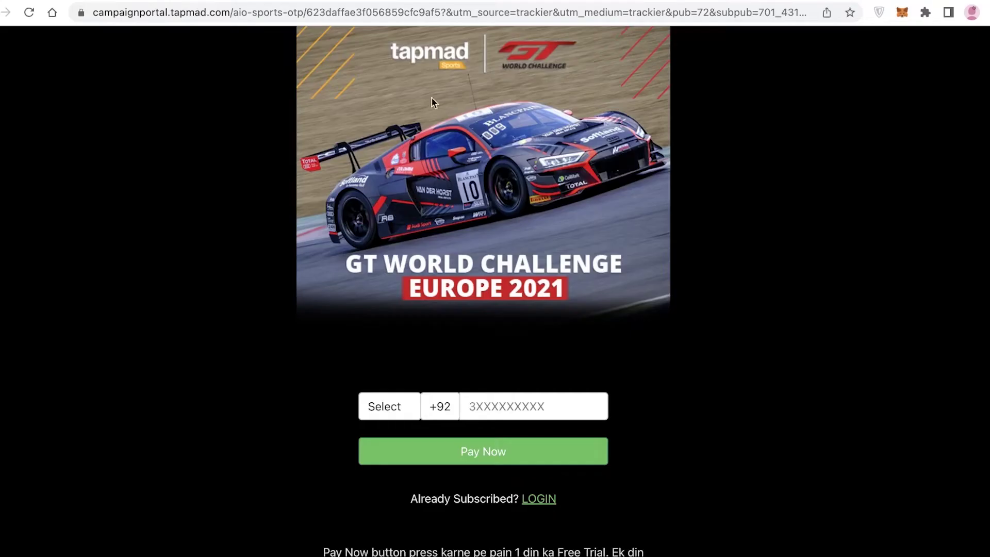
scroll(608, 232, "down", 2)
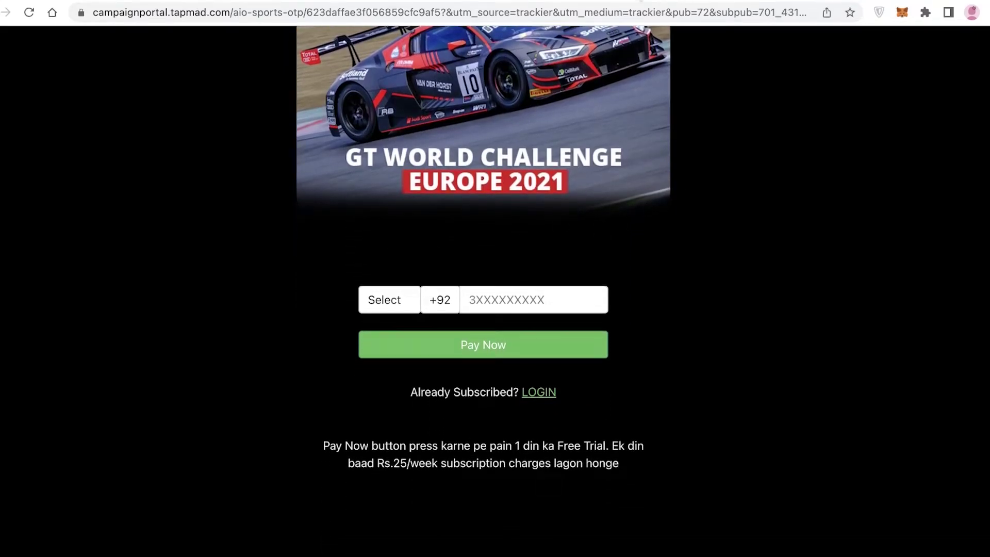
left_click(640, 2)
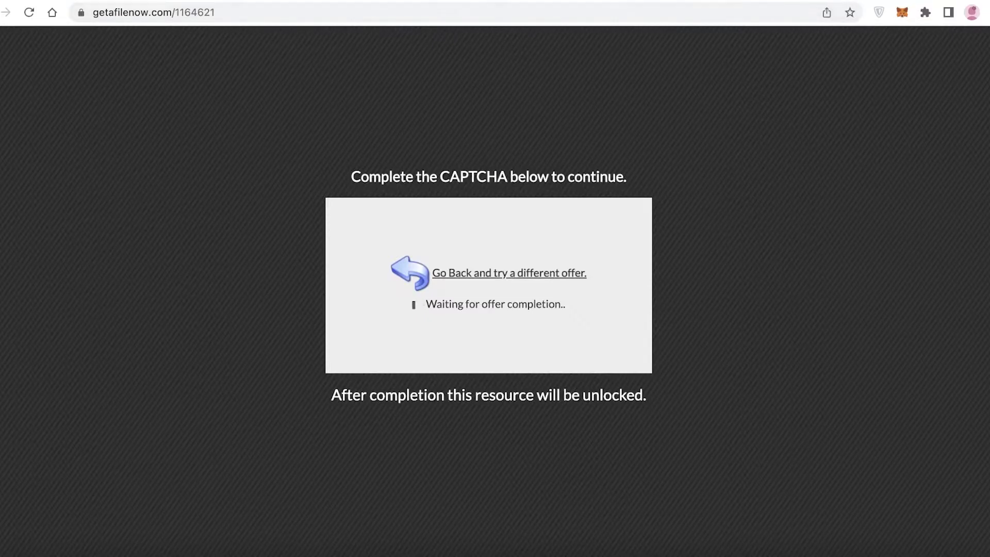
left_click(543, 211)
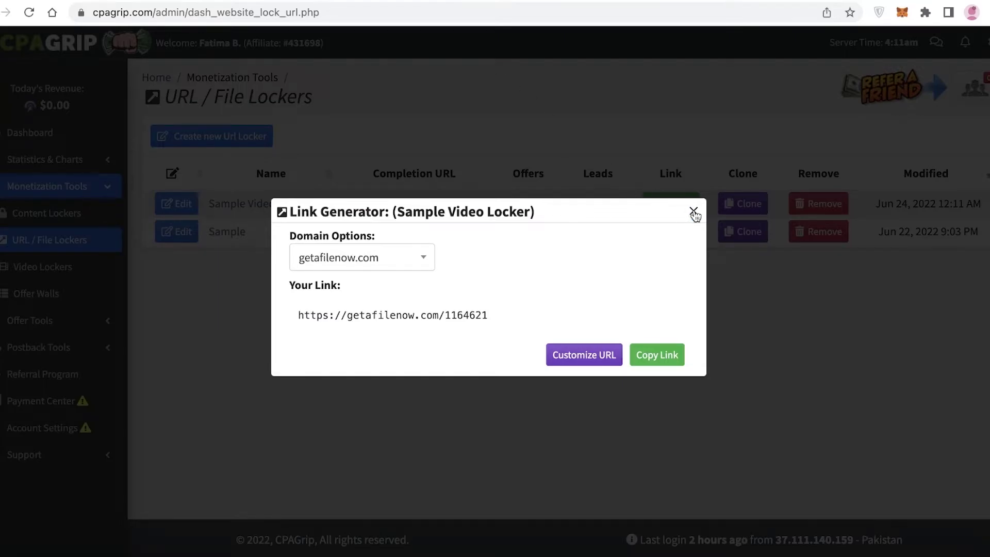
Close the Link Generator and browse the Content Lockers, Video Lockers and Offer Walls lists.
left_click(692, 211)
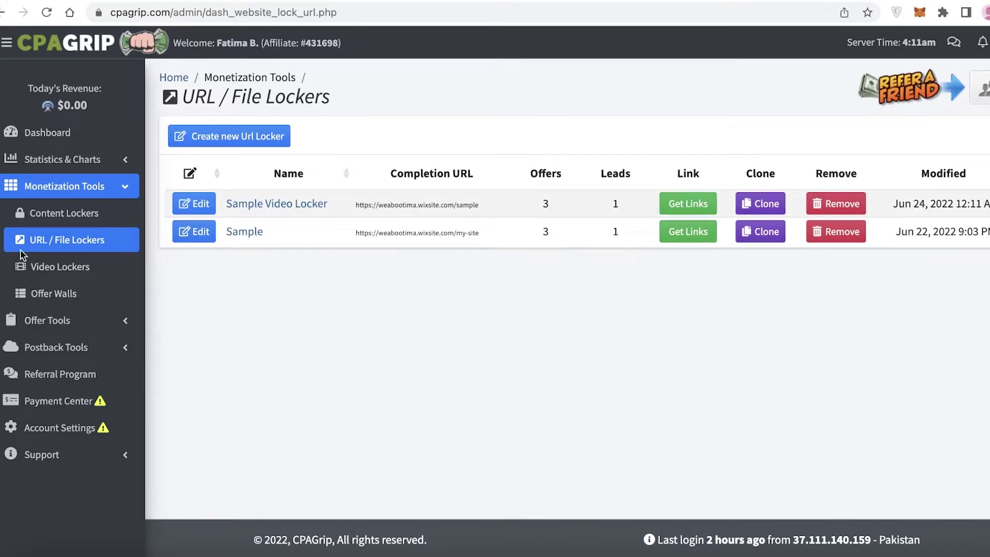
left_click(85, 223)
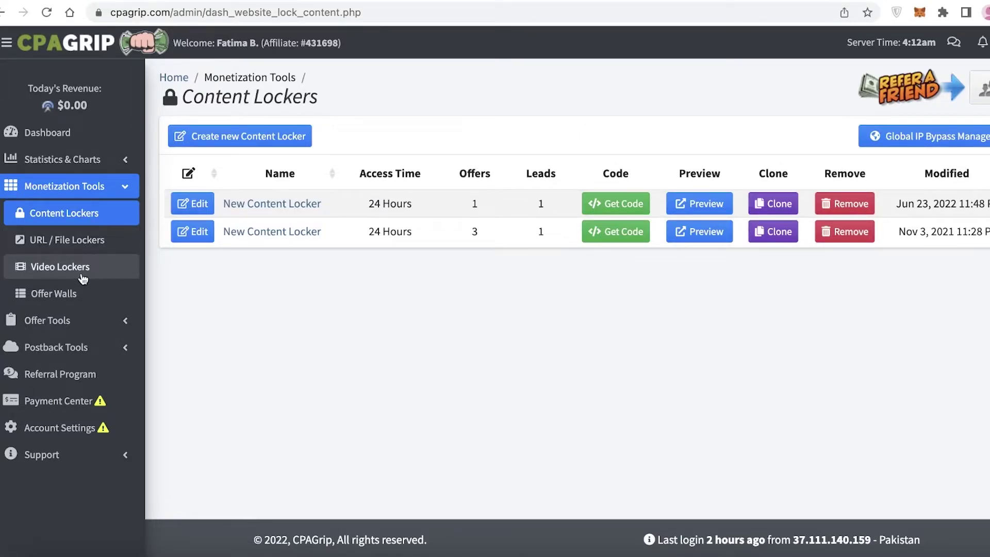
left_click(76, 280)
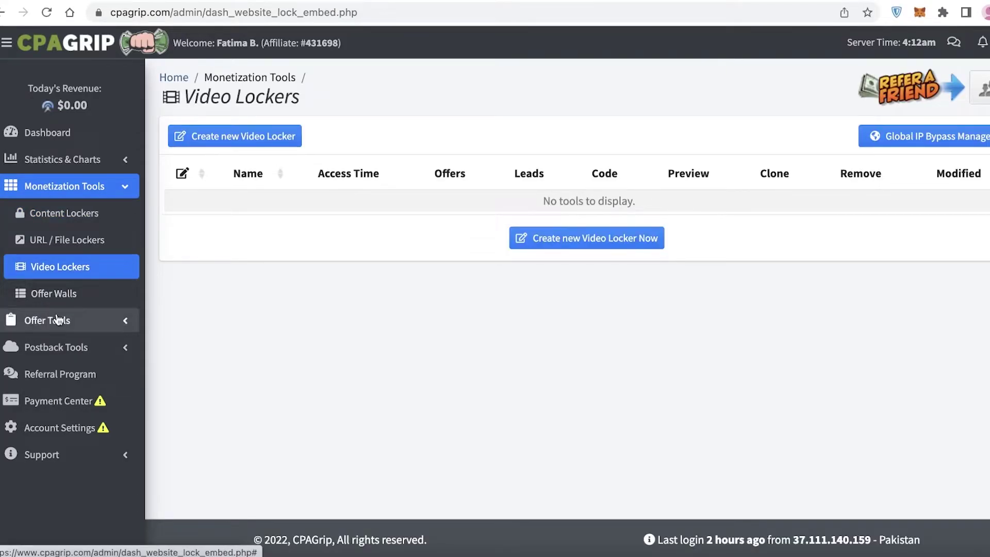
left_click(36, 297)
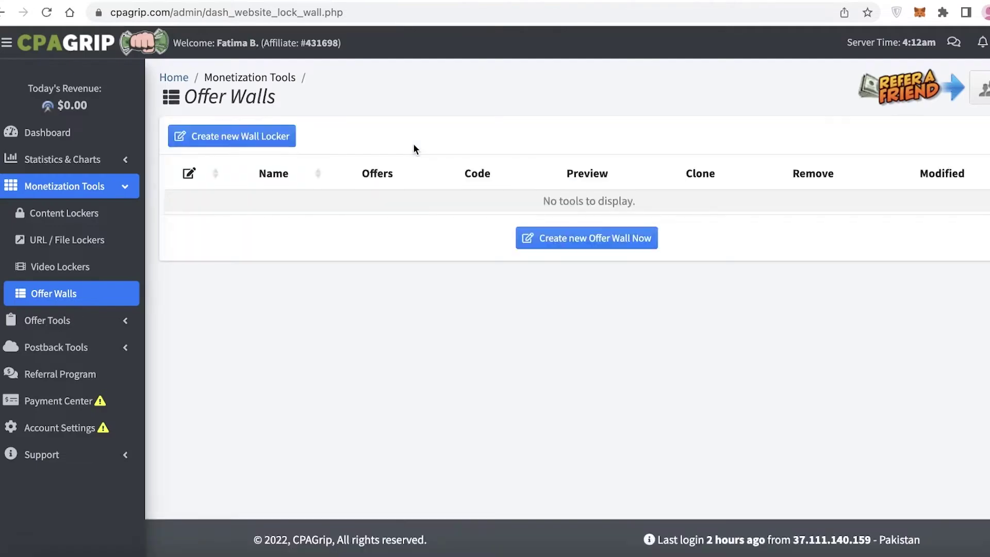
Create a new offer wall, accepting the terms of service to reach the New Wall Locker editor.
left_click(591, 243)
scroll(258, 465, "down", 1)
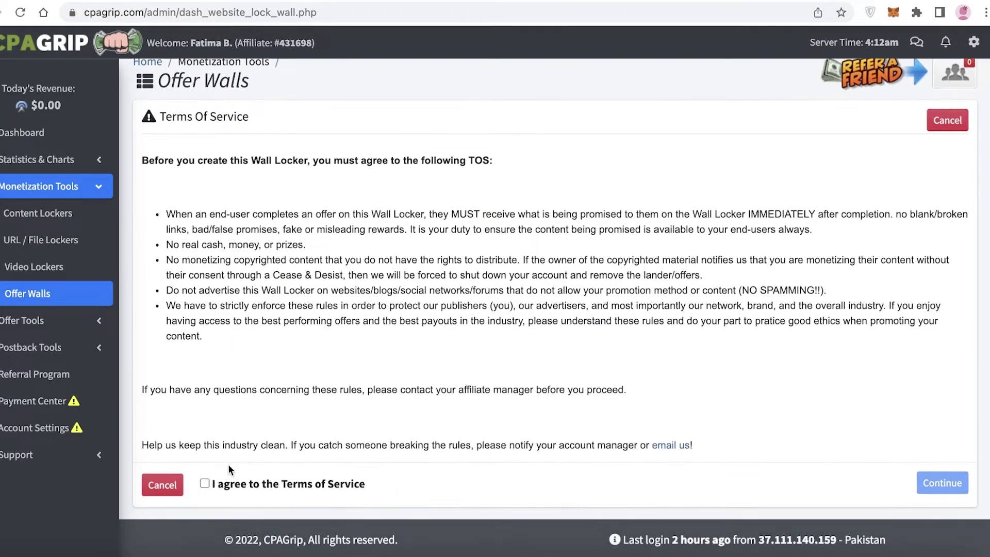
left_click(324, 488)
left_click(942, 483)
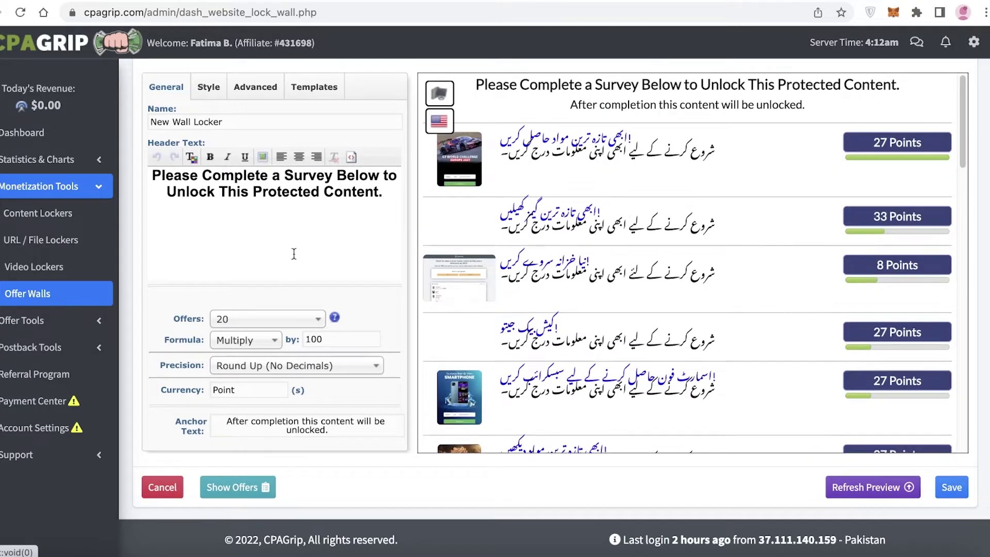
scroll(550, 227, "down", 5)
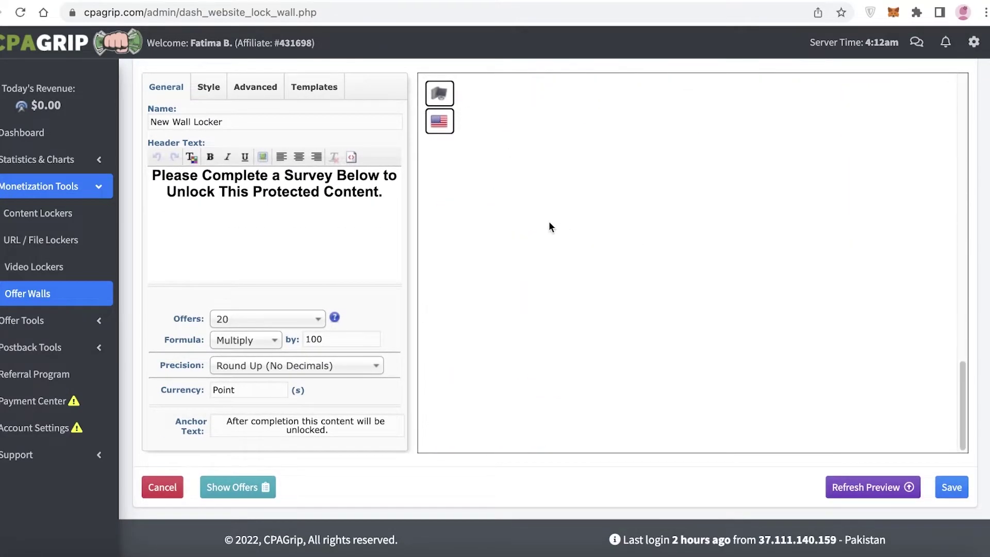
left_click(51, 321)
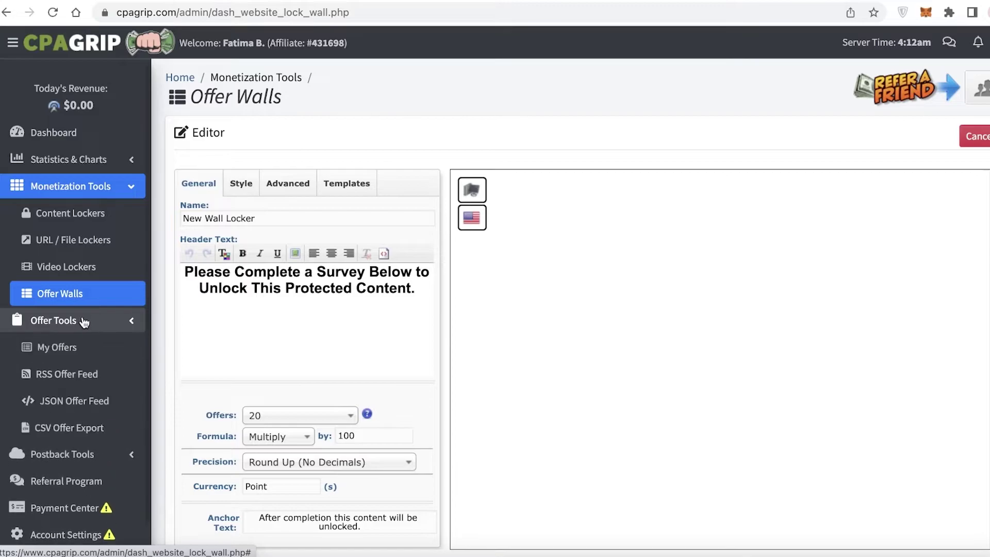
Scroll through the My Offers table under Offer Tools, then move on to the dashboard.
left_click(81, 348)
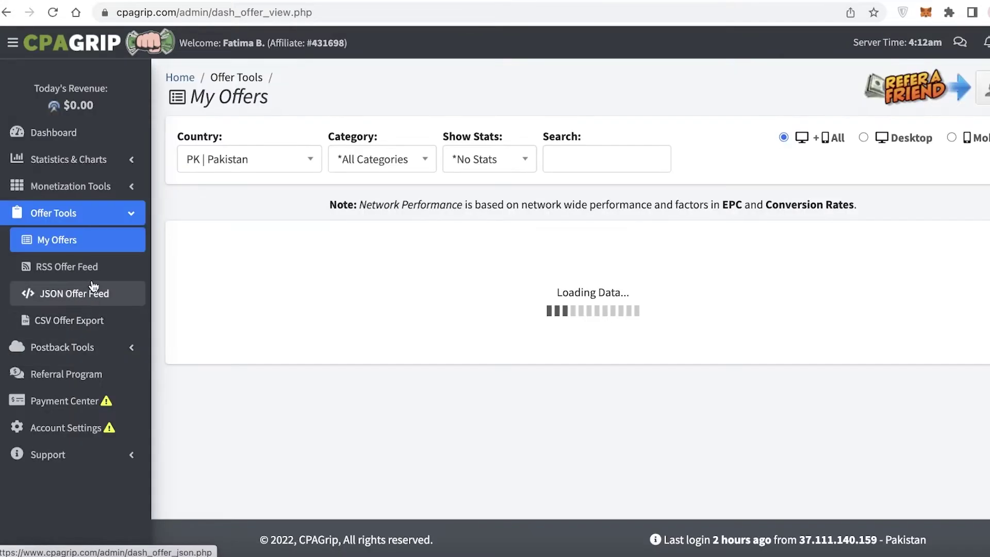
scroll(350, 200, "down", 3)
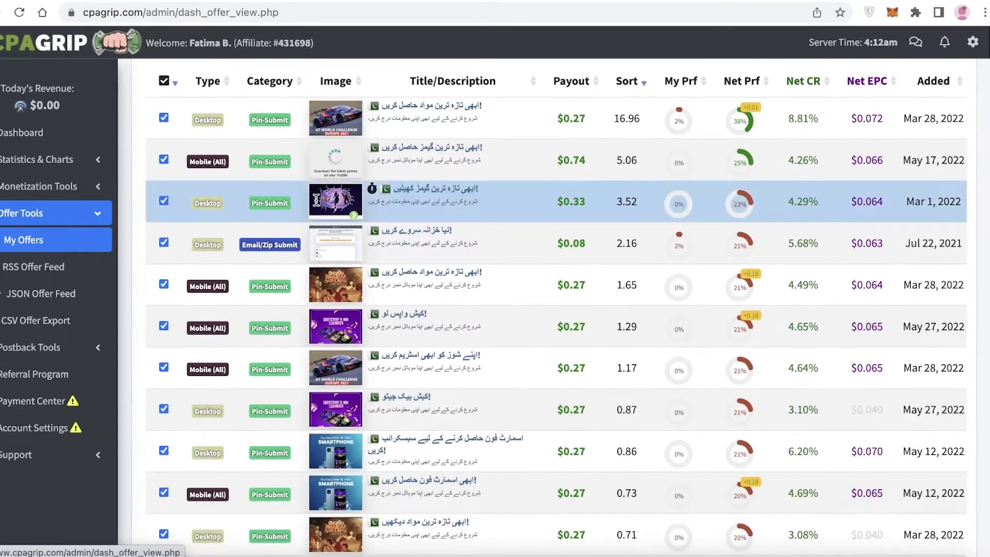
scroll(316, 199, "up", 3)
scroll(316, 200, "down", 1)
left_click(61, 139)
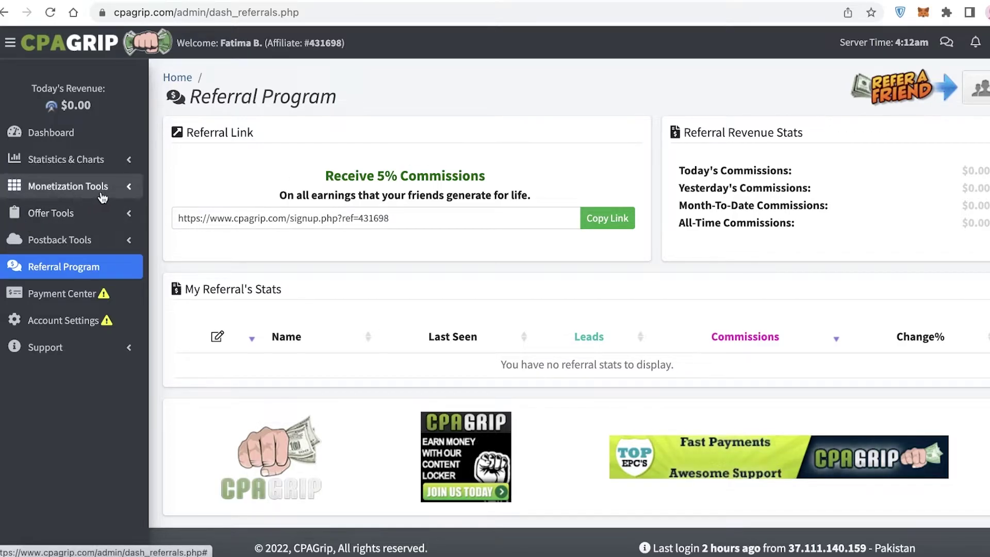
Start a new URL locker from URL / File Lockers and accept the terms of service.
left_click(73, 186)
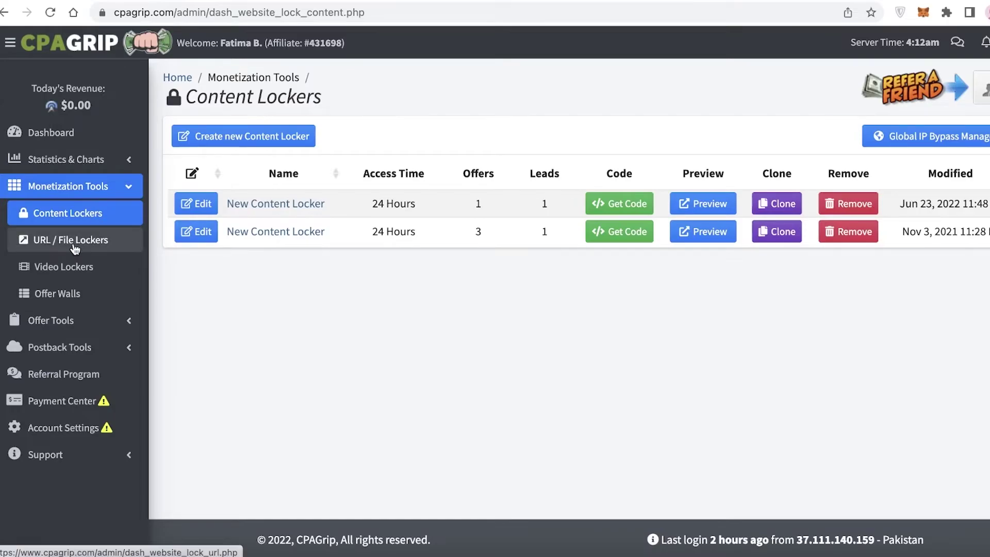
left_click(75, 249)
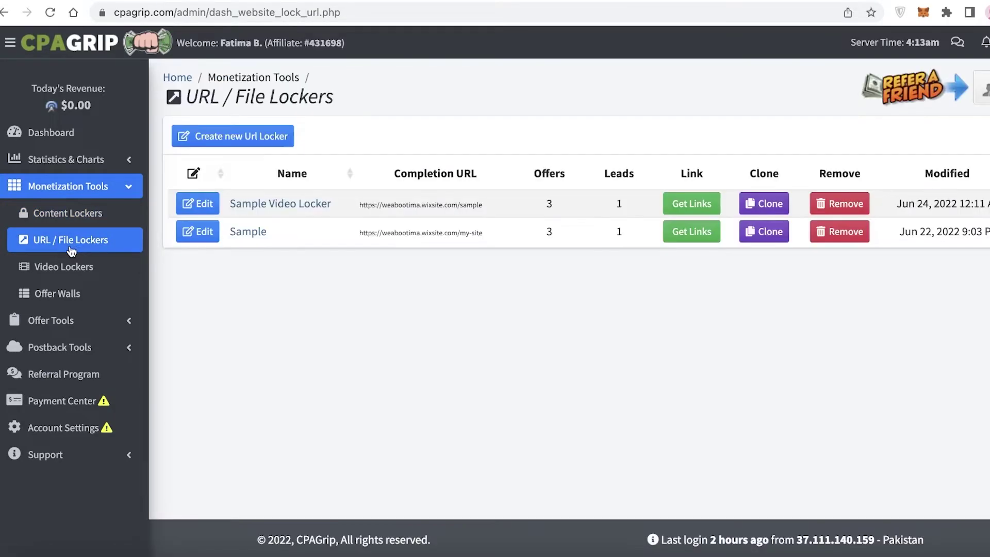
left_click(273, 138)
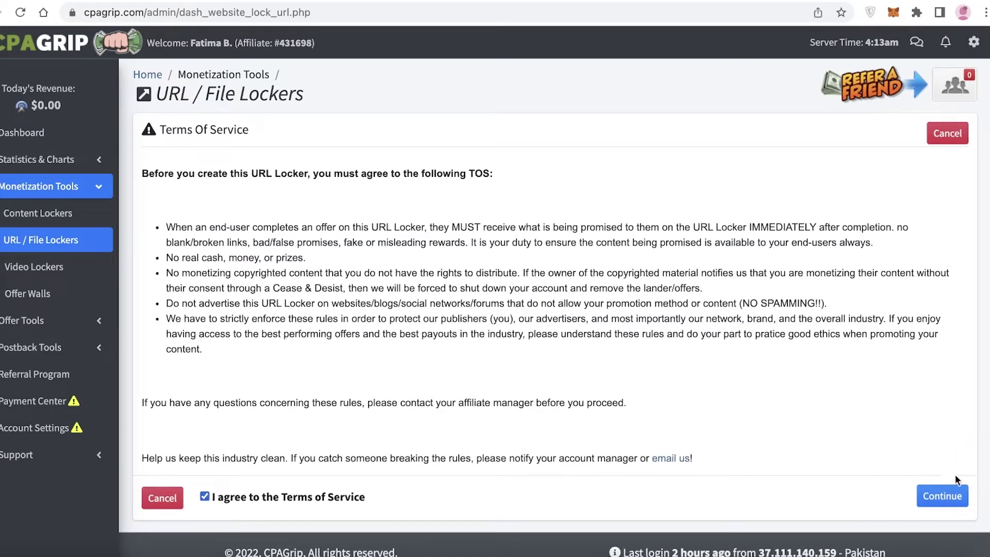
left_click(955, 506)
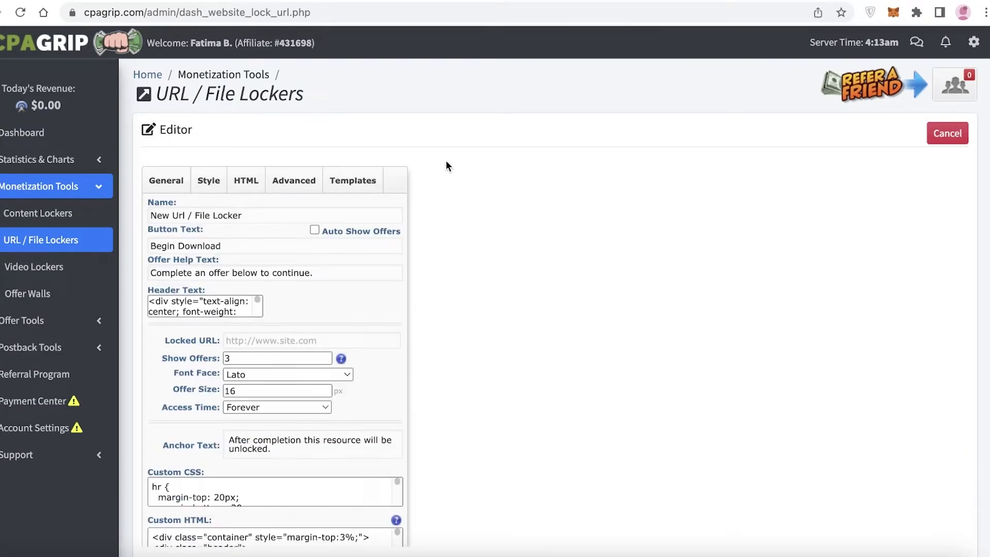
scroll(448, 161, "down", 1)
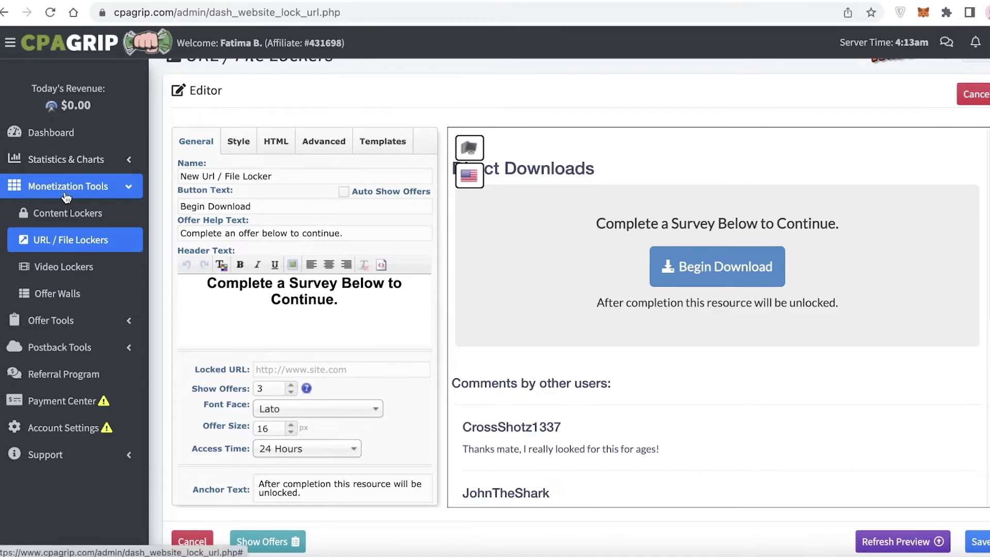
left_click(61, 161)
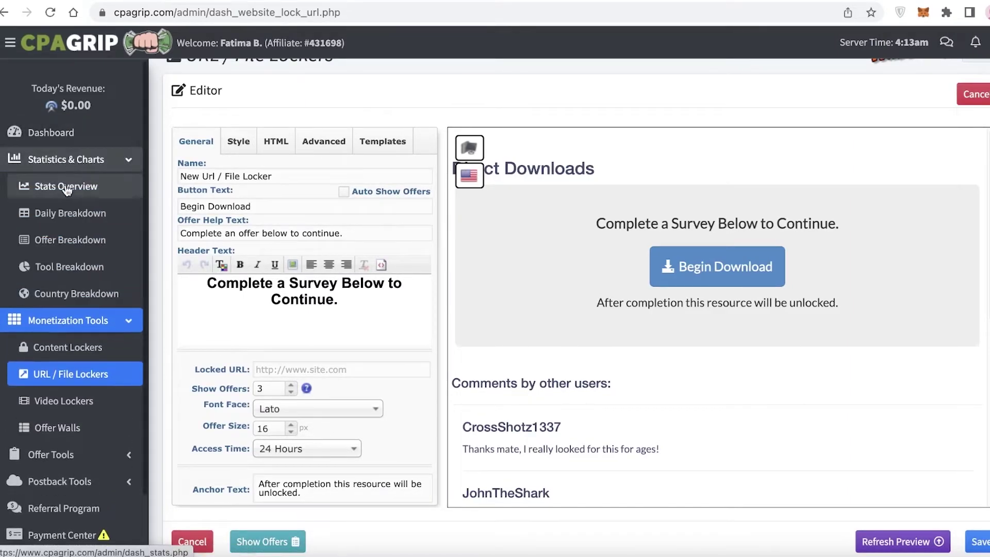
Review the Stats Overview showing 4 views and 4 clicks, all from Pakistan.
left_click(66, 188)
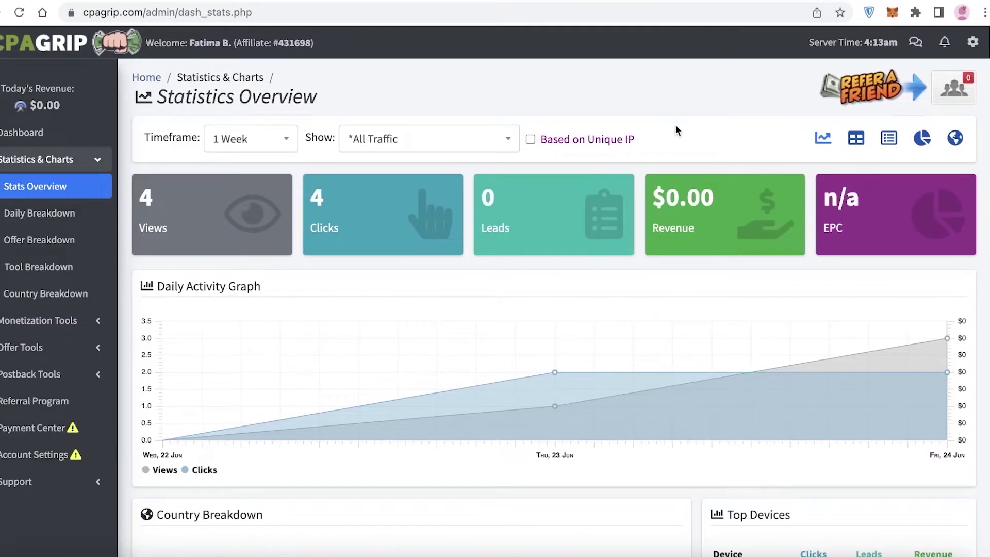
scroll(675, 124, "down", 1)
scroll(675, 125, "up", 1)
scroll(367, 141, "down", 5)
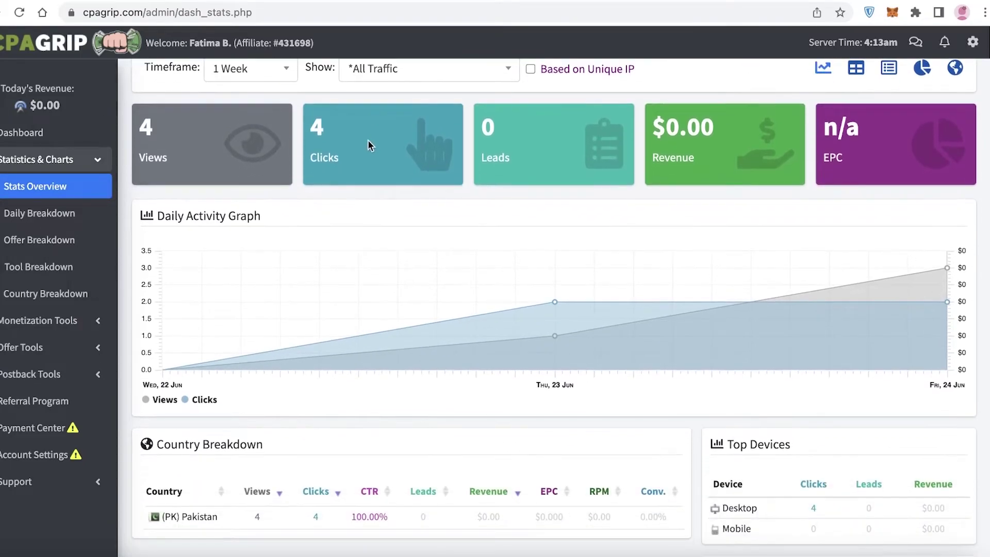
scroll(382, 133, "up", 1)
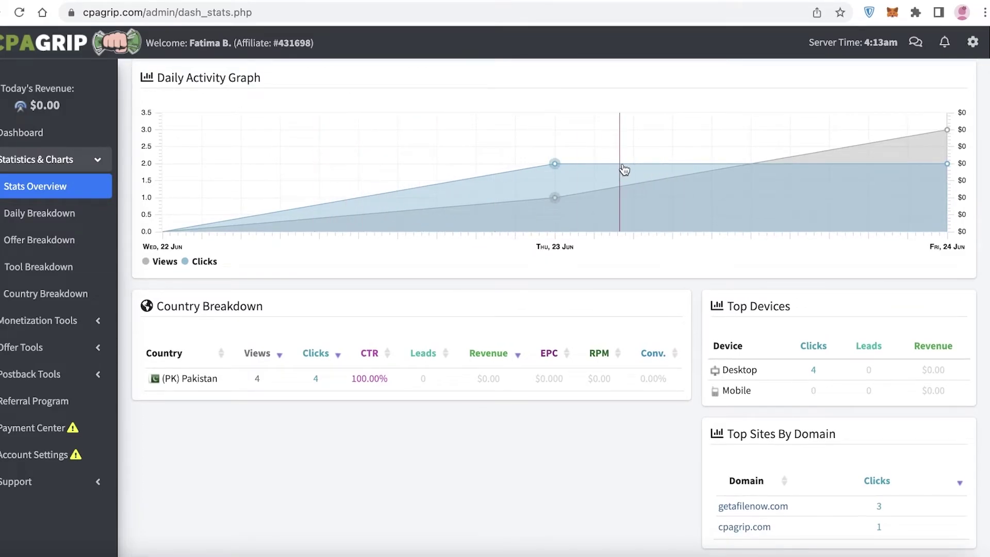
scroll(714, 152, "up", 1)
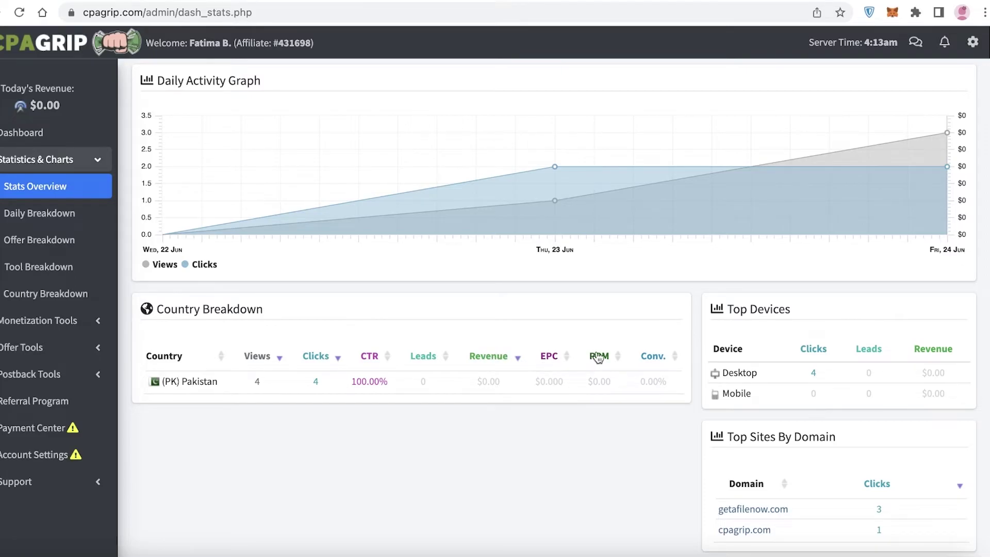
scroll(646, 349, "up", 1)
Check the URL / File Lockers and Content Lockers lists, then return to the Stats Overview.
left_click(16, 319)
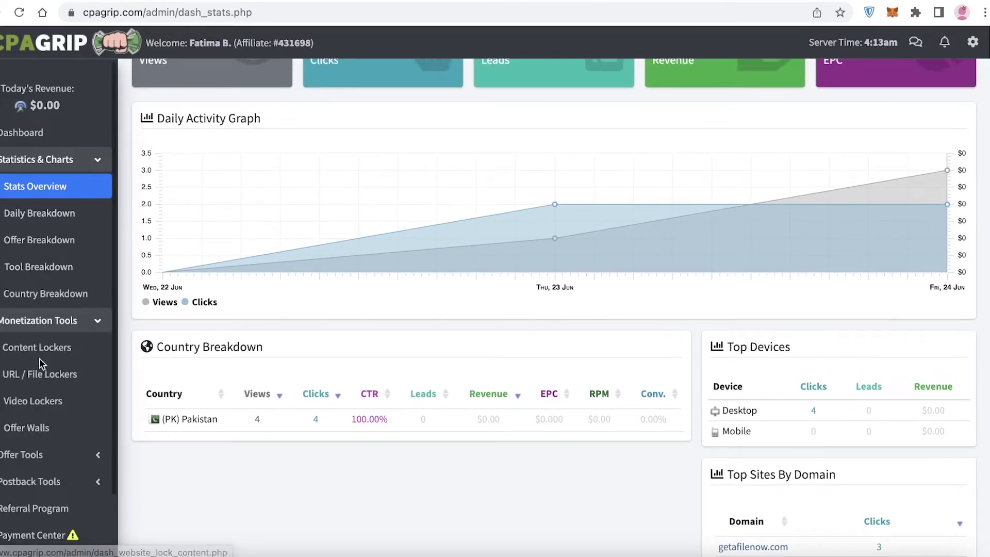
left_click(39, 381)
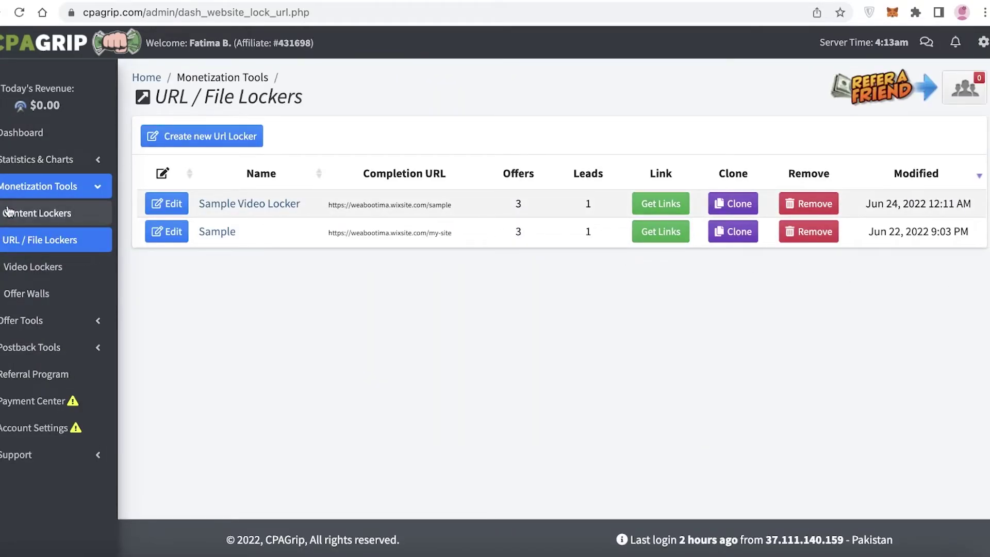
left_click(42, 132)
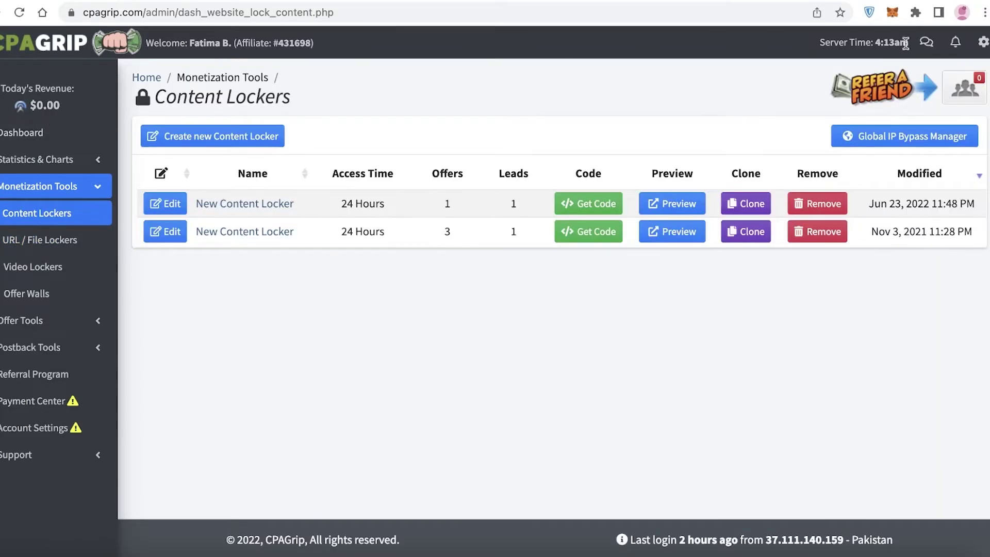
left_click(36, 160)
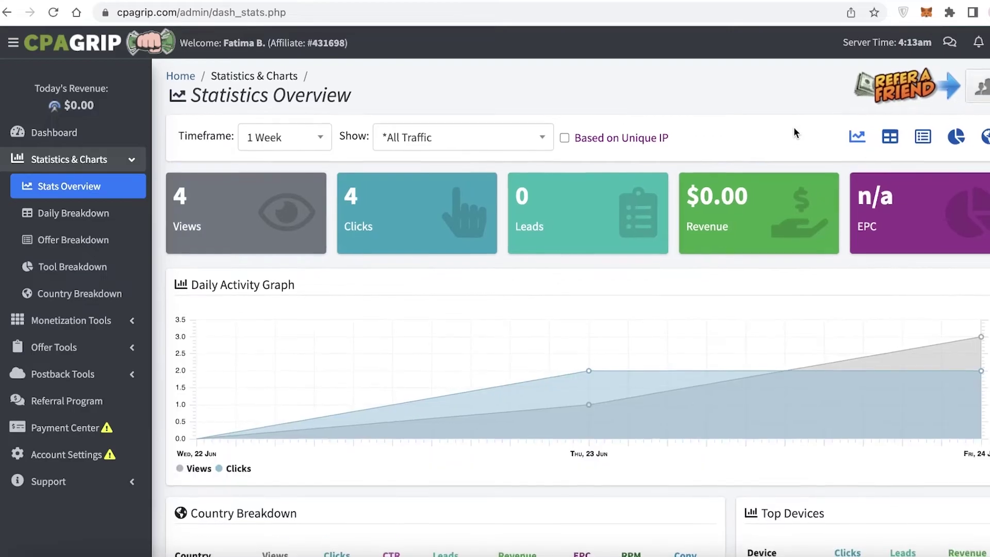
scroll(748, 137, "down", 2)
scroll(709, 150, "down", 7)
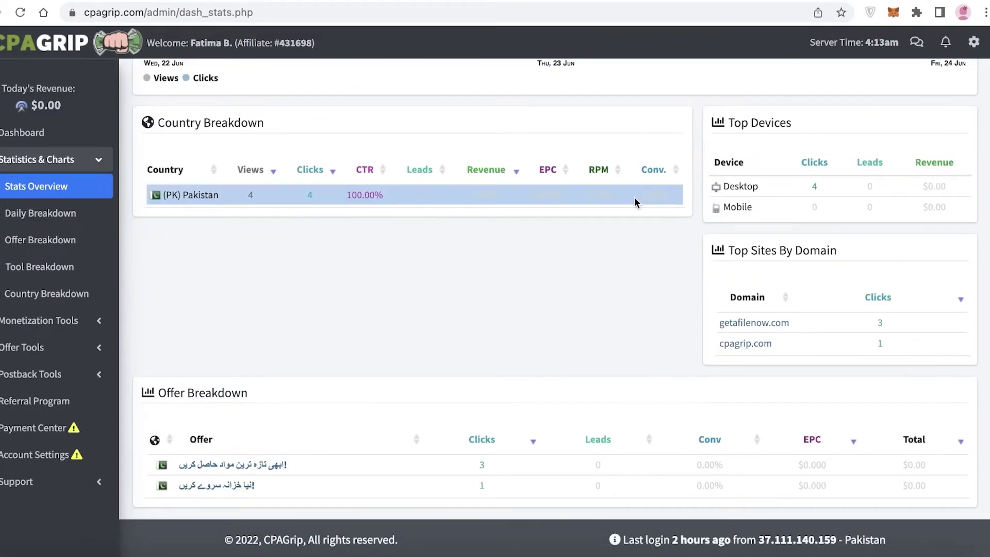
scroll(383, 169, "up", 1)
scroll(383, 169, "up", 7)
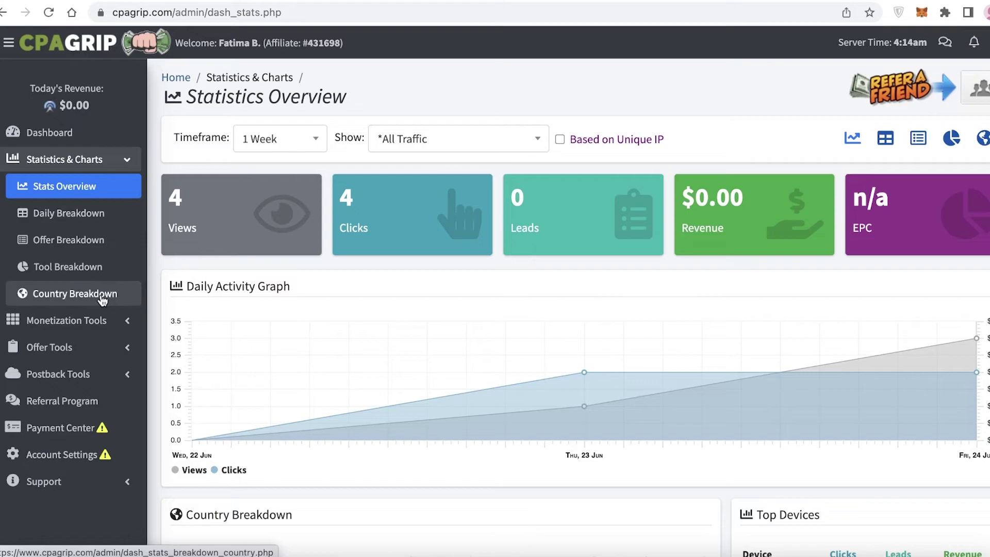
scroll(153, 293, "down", 2)
scroll(153, 293, "down", 3)
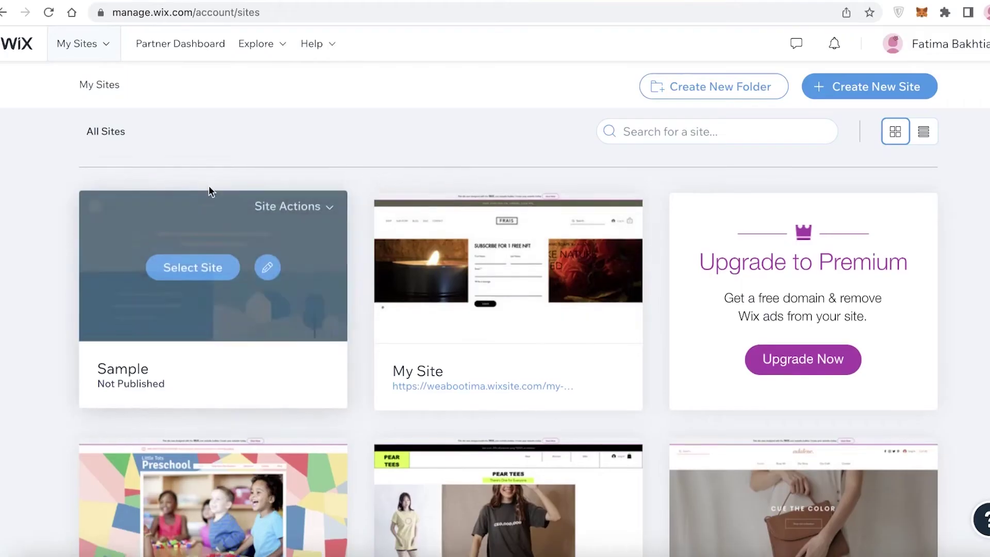
Scroll the Wix My Sites page, then return to the CPAGrip Publisher Stats tab.
scroll(209, 192, "down", 3)
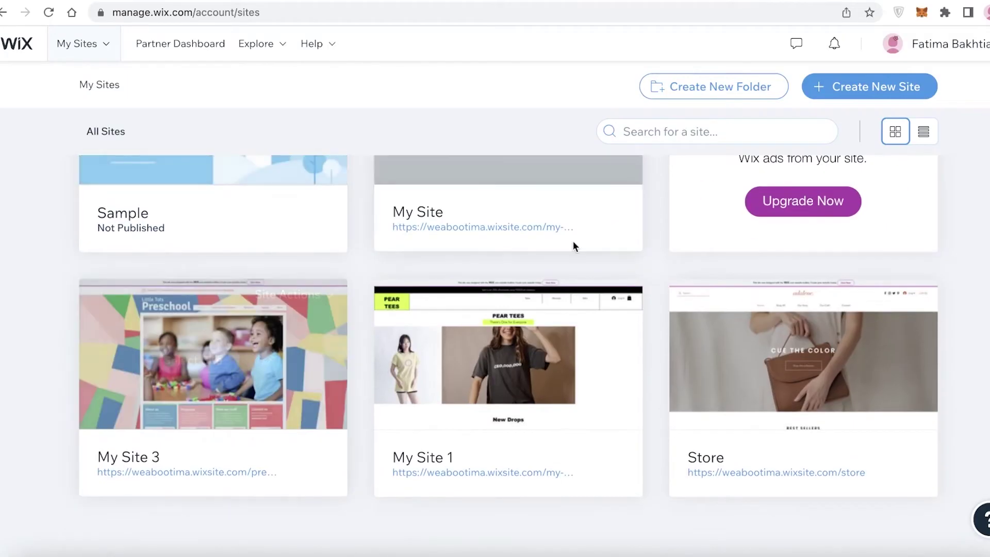
scroll(891, 190, "up", 6)
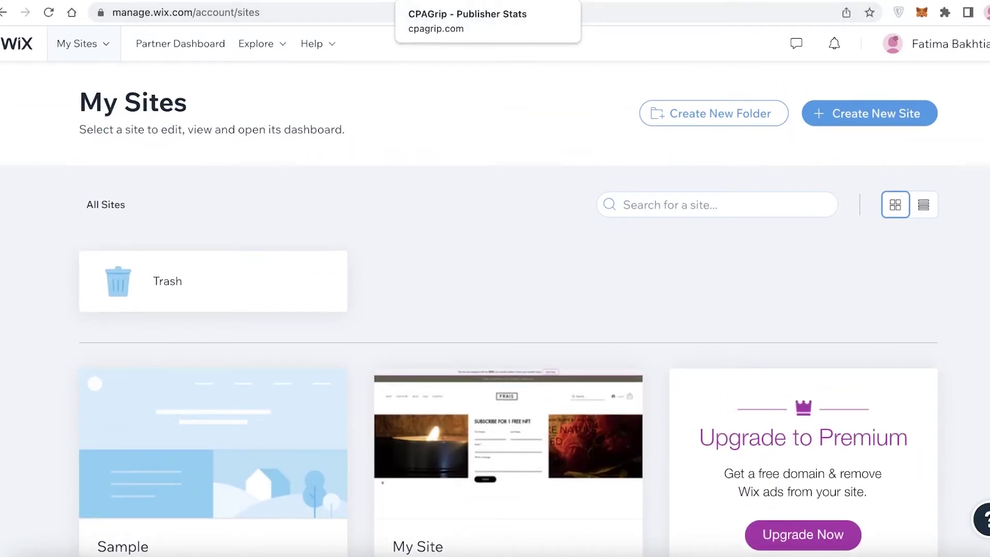
left_click(443, 1)
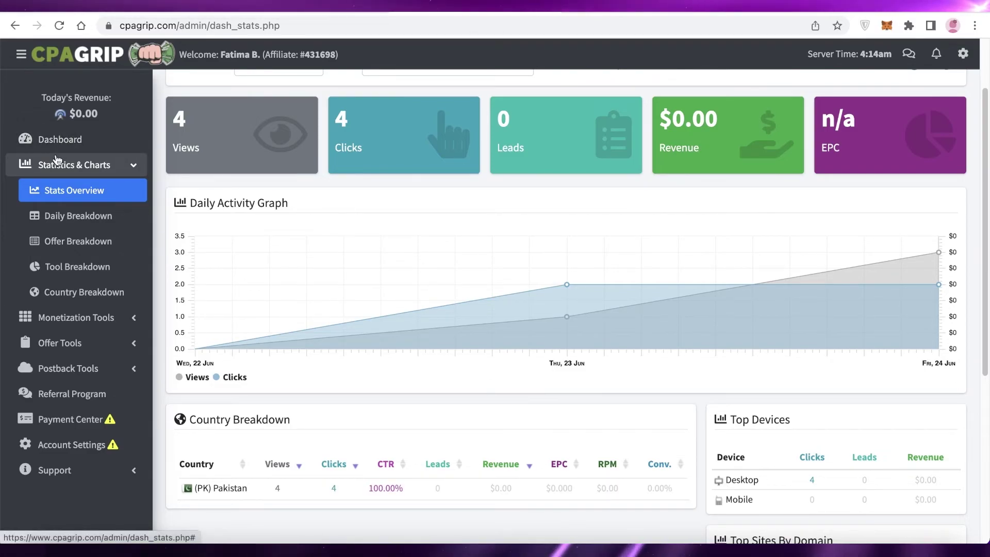
Open the Dashboard, expand Statistics & Charts and Monetization Tools, and review 4 views, 3 clicks month-to-date.
scroll(77, 248, "down", 3)
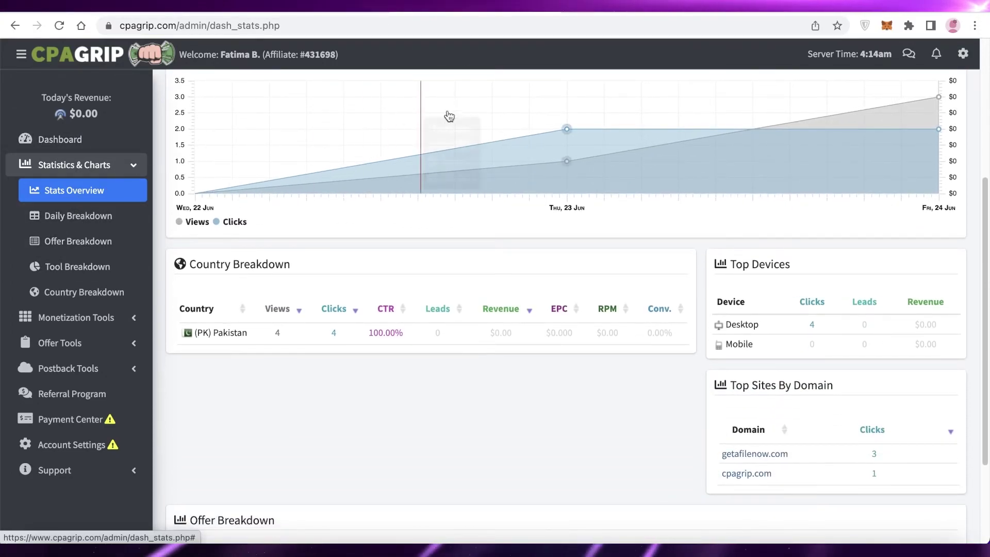
scroll(588, 283, "up", 1)
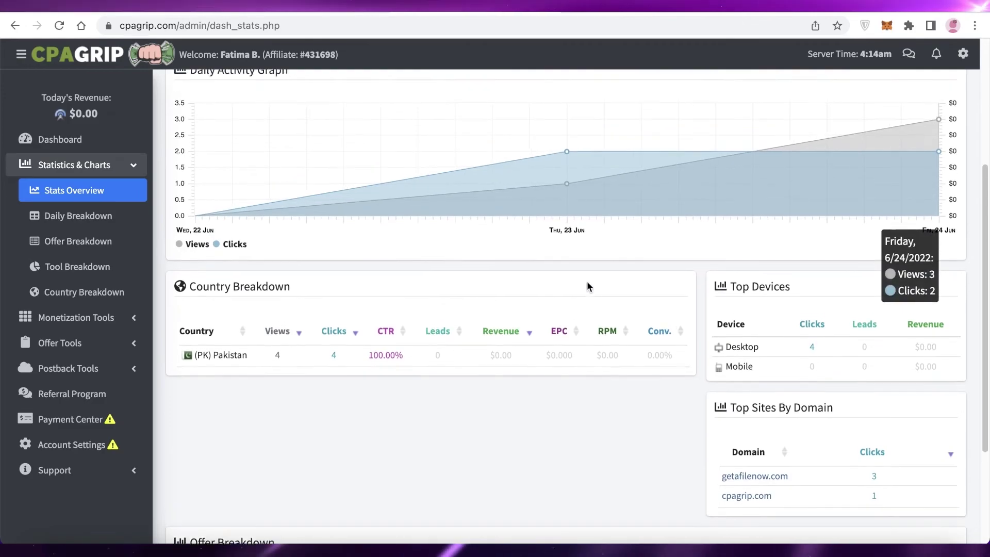
scroll(189, 295, "up", 3)
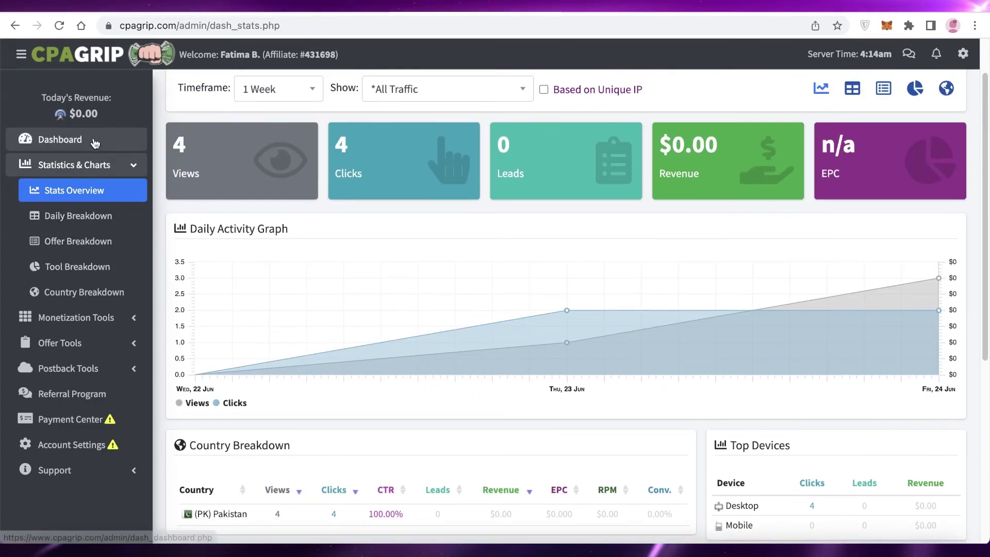
left_click(95, 142)
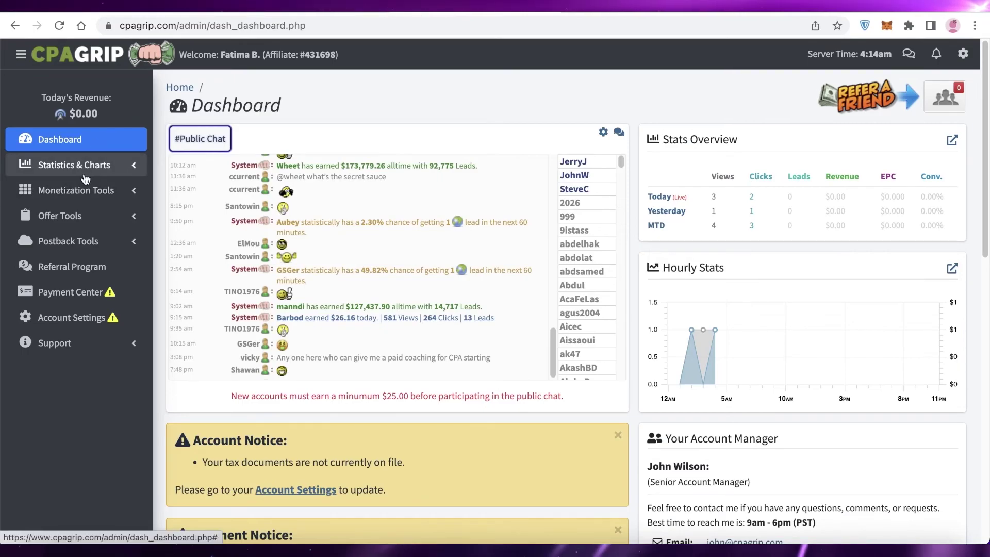
left_click(72, 165)
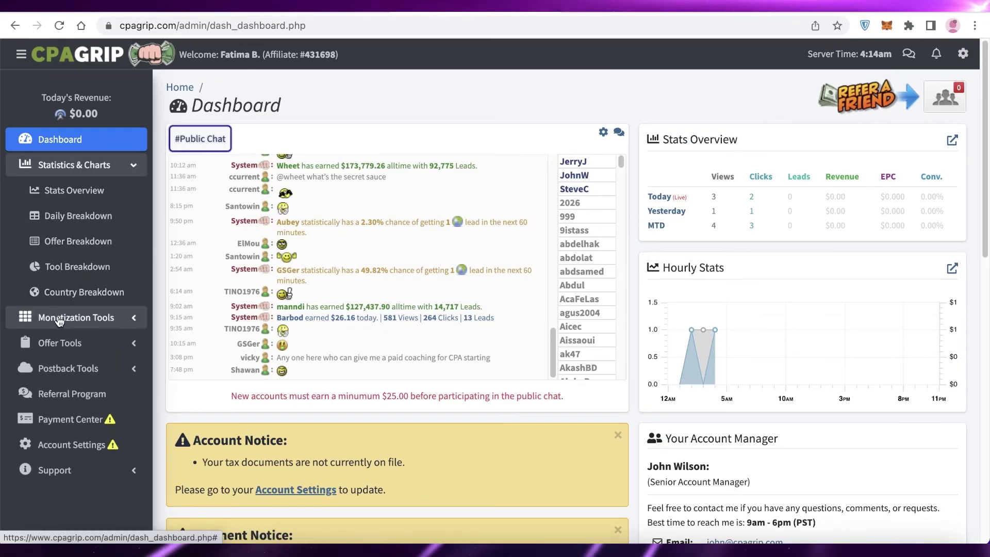
left_click(76, 317)
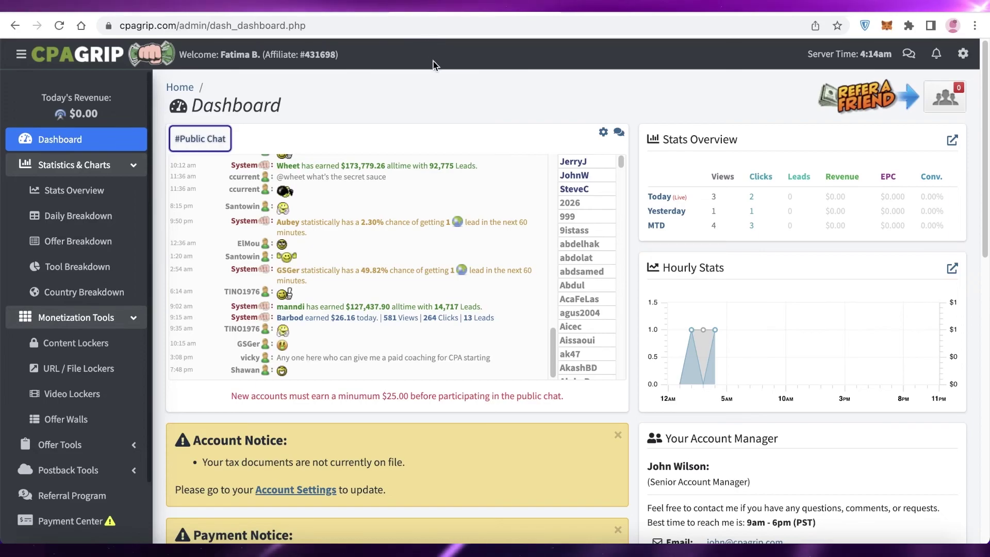
scroll(419, 83, "down", 2)
scroll(288, 119, "up", 2)
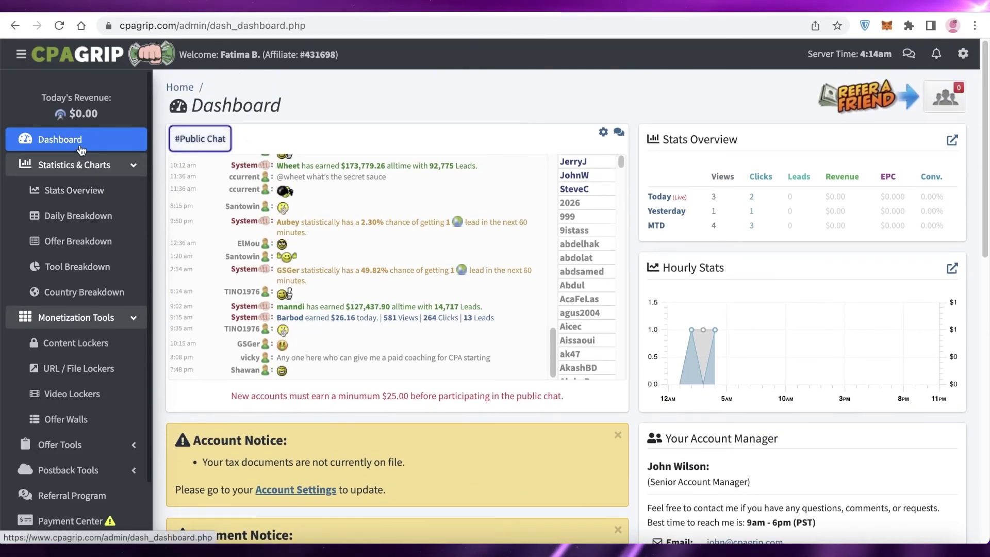
scroll(640, 198, "down", 15)
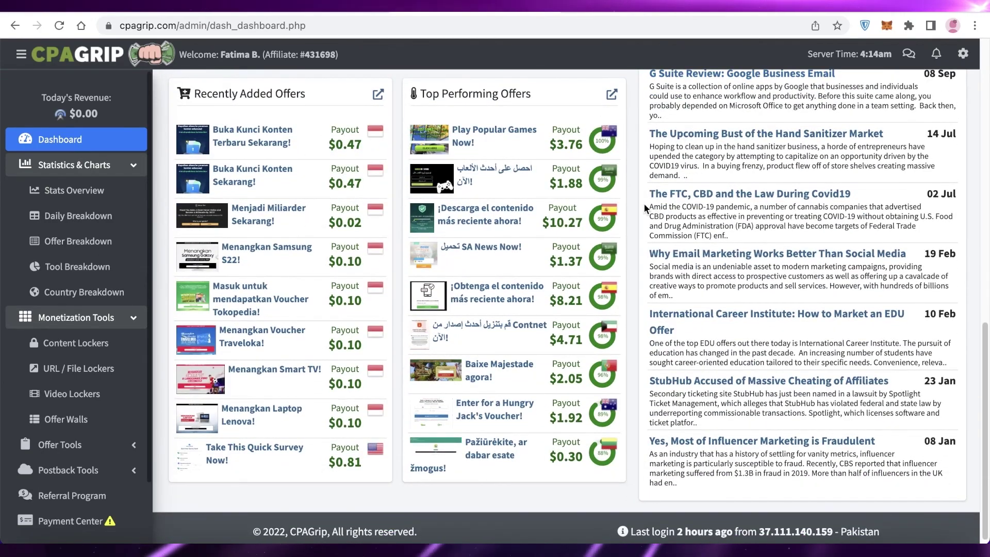
scroll(644, 208, "up", 10)
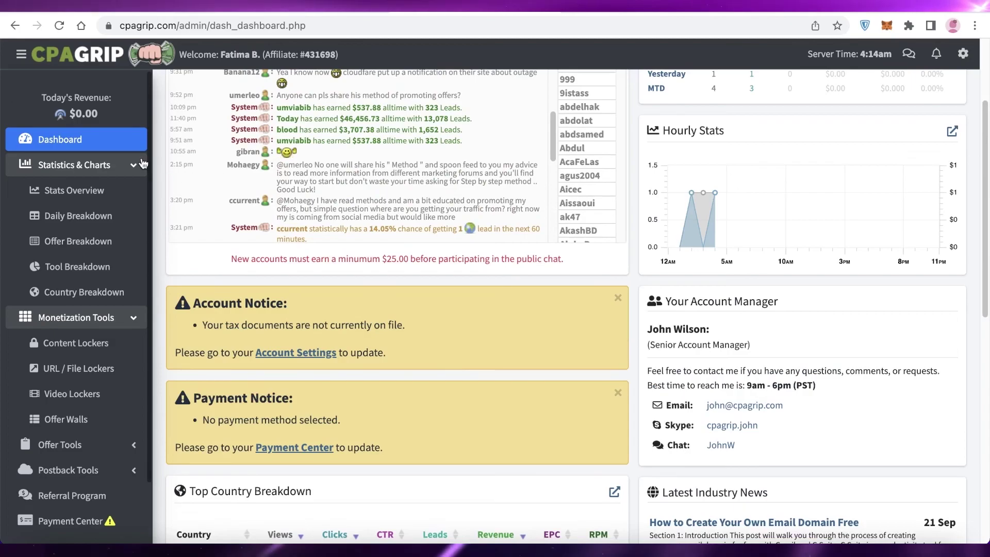
scroll(503, 163, "up", 10)
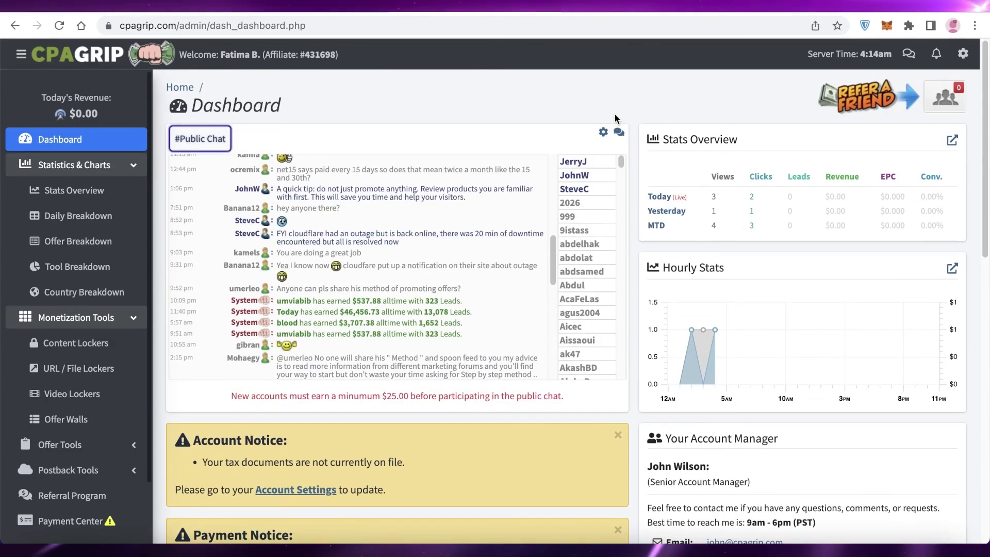